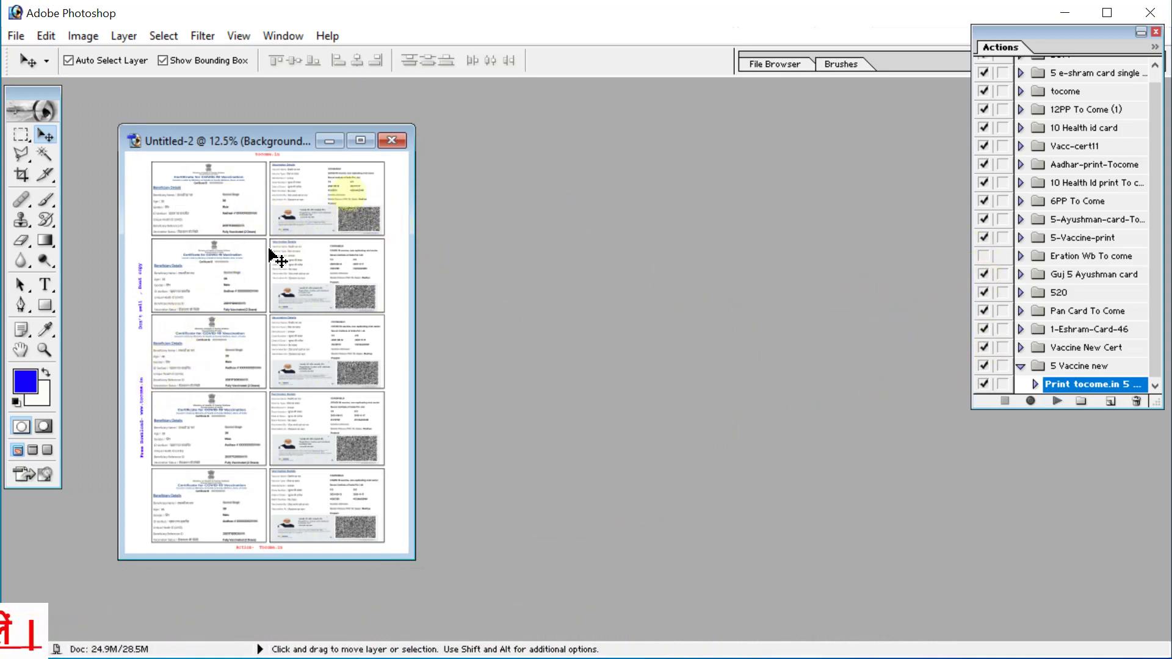
Maximize the Untitled-2 document and examine the vaccination certificates laid out on the print sheet up close
{"action": "left_click", "coordinate": [360, 141]}
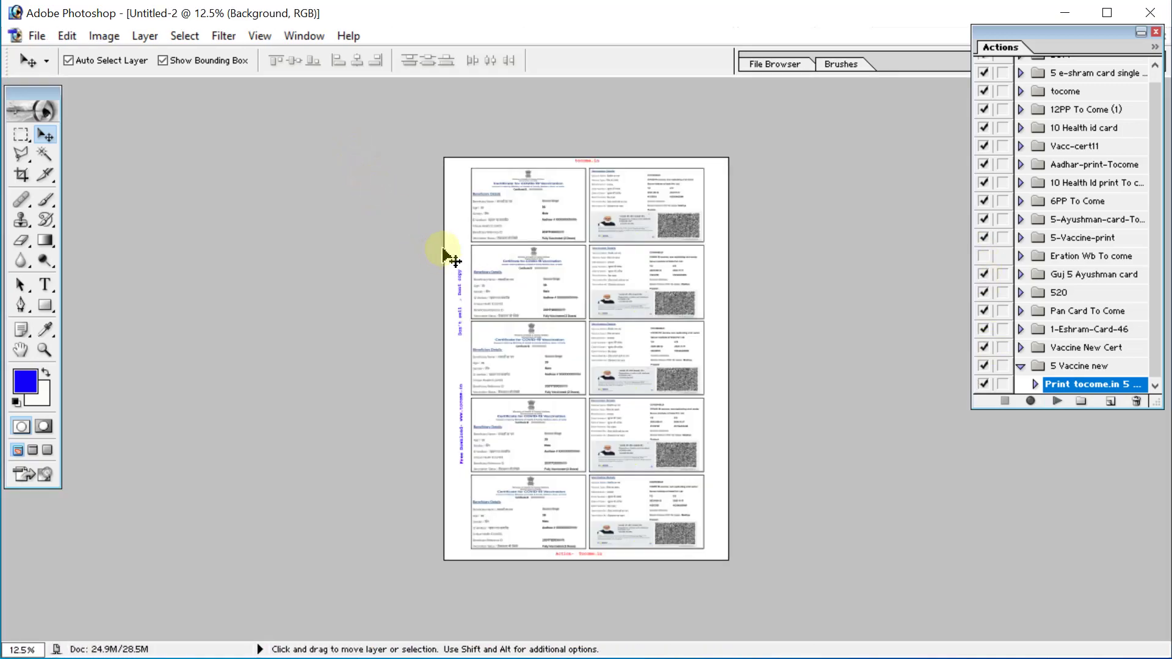
{"action": "key", "text": "ctrl+plus"}
{"action": "scroll", "coordinate": [445, 255], "scroll_direction": "up", "scroll_amount": 2}
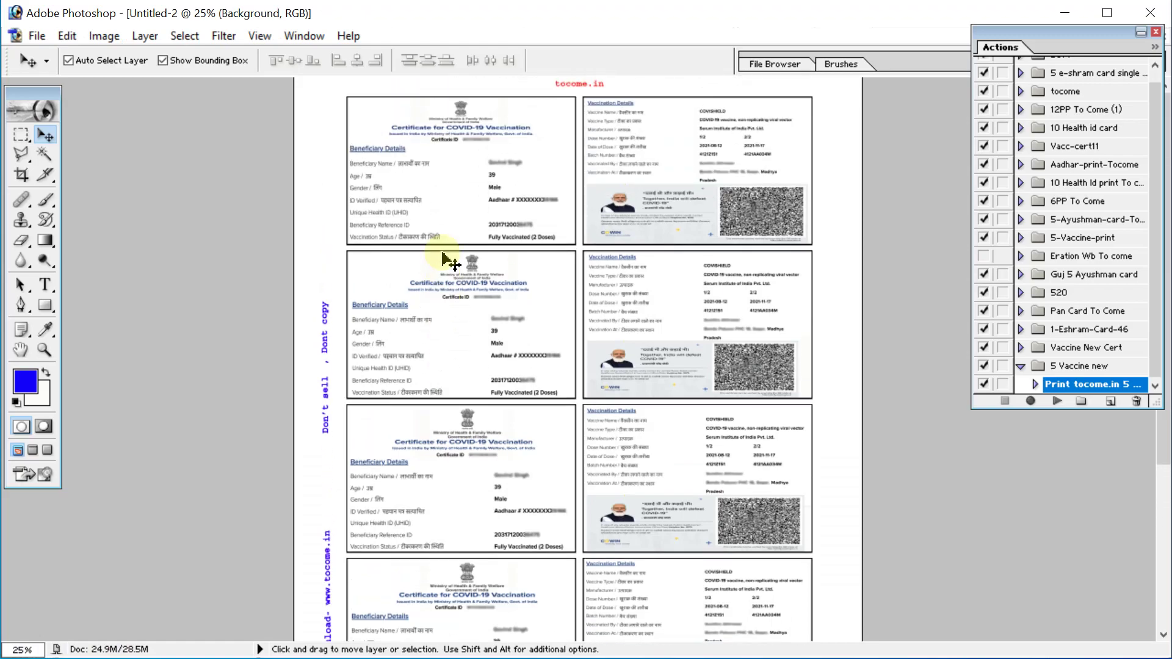
{"action": "key", "text": "ctrl+plus"}
{"action": "scroll", "coordinate": [571, 125], "scroll_direction": "up", "scroll_amount": 3}
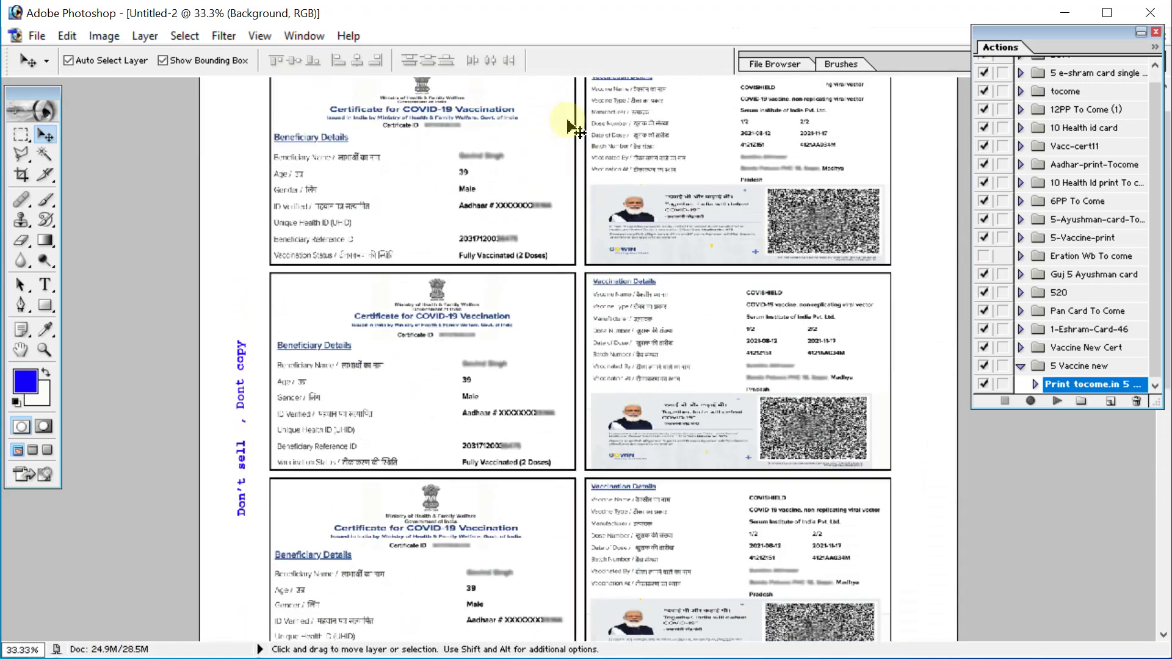
{"action": "scroll", "coordinate": [572, 127], "scroll_direction": "down", "scroll_amount": 5}
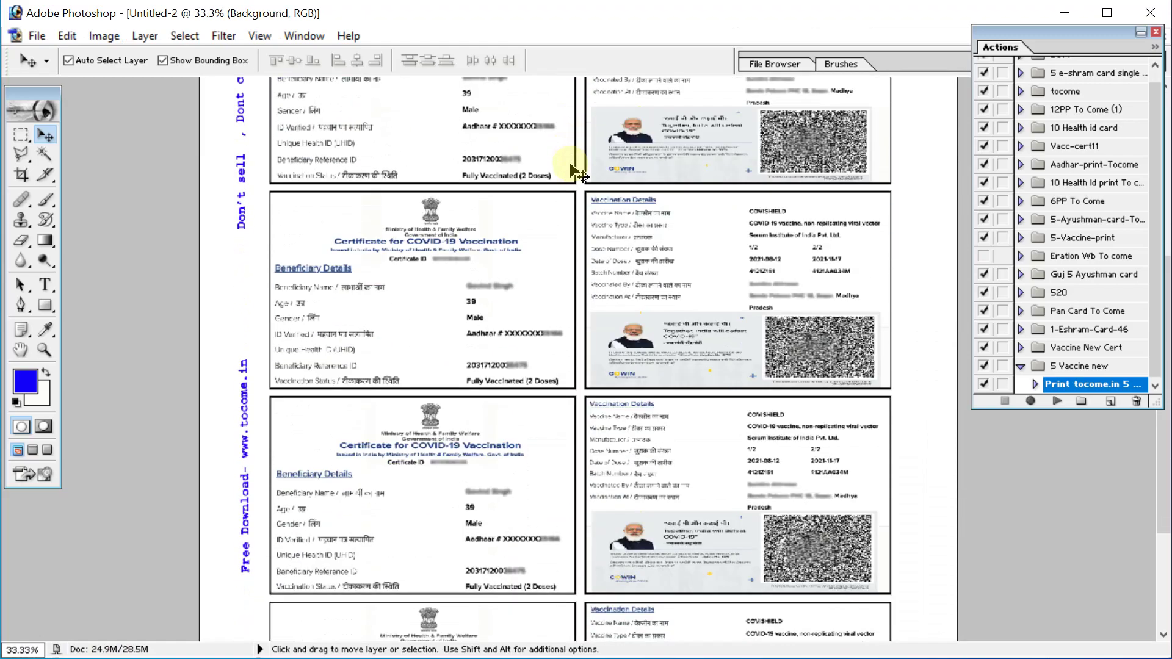
{"action": "key", "text": "ctrl+minus"}
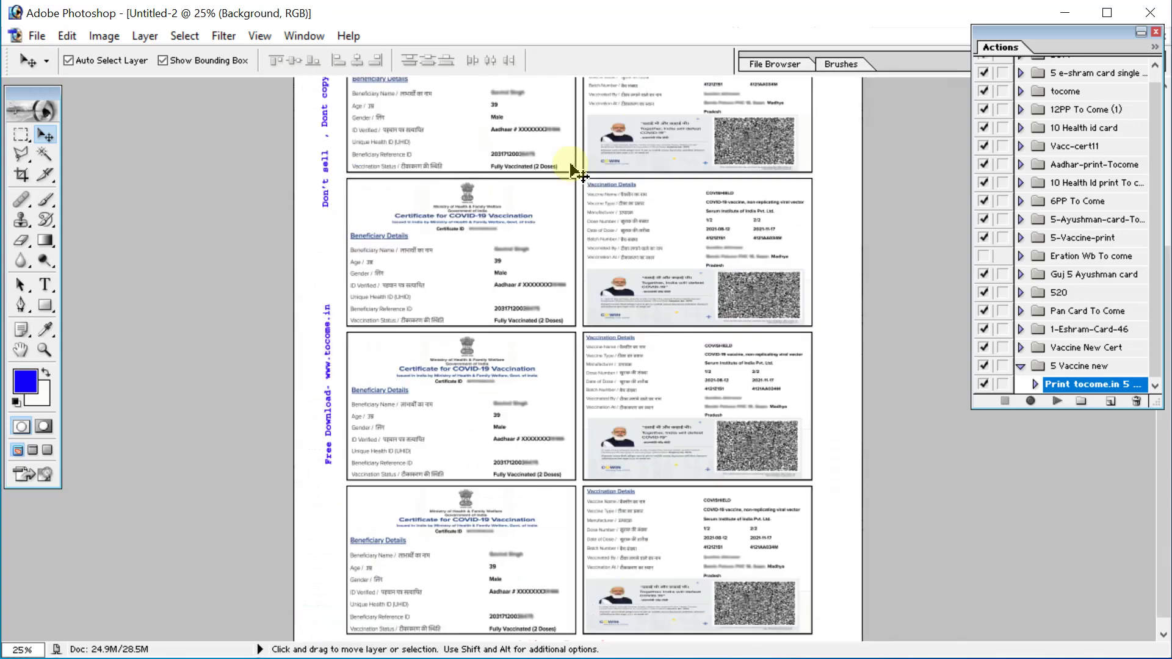
{"action": "key", "text": "ctrl+minus"}
{"action": "key", "text": "ctrl+0"}
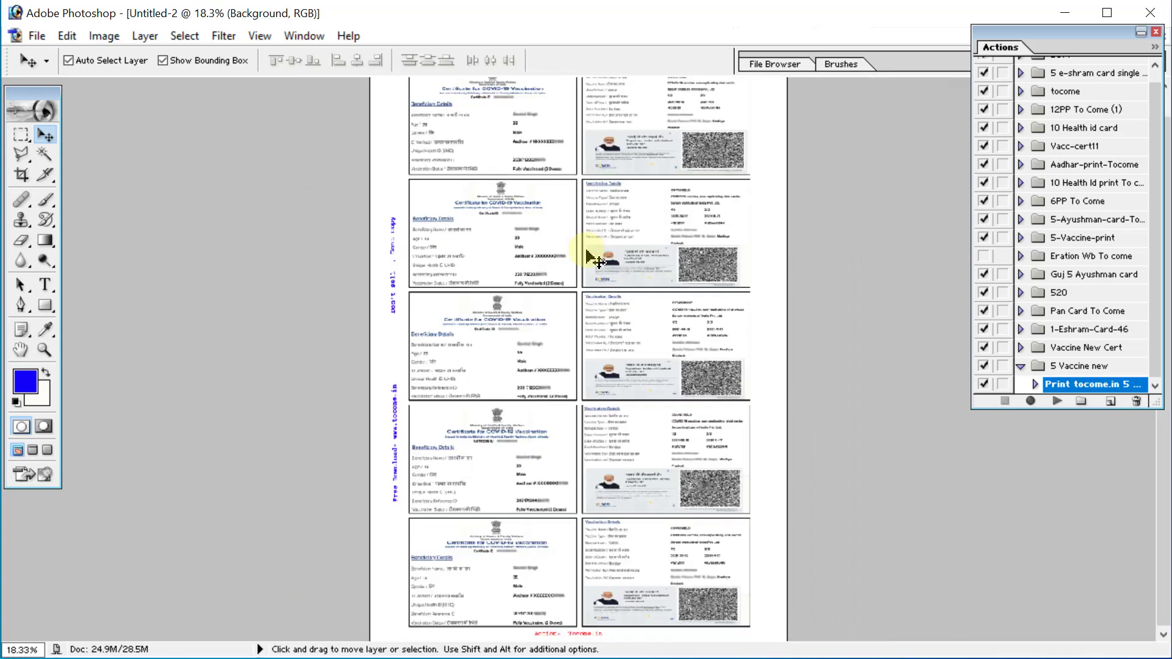
{"action": "key", "text": "ctrl+minus"}
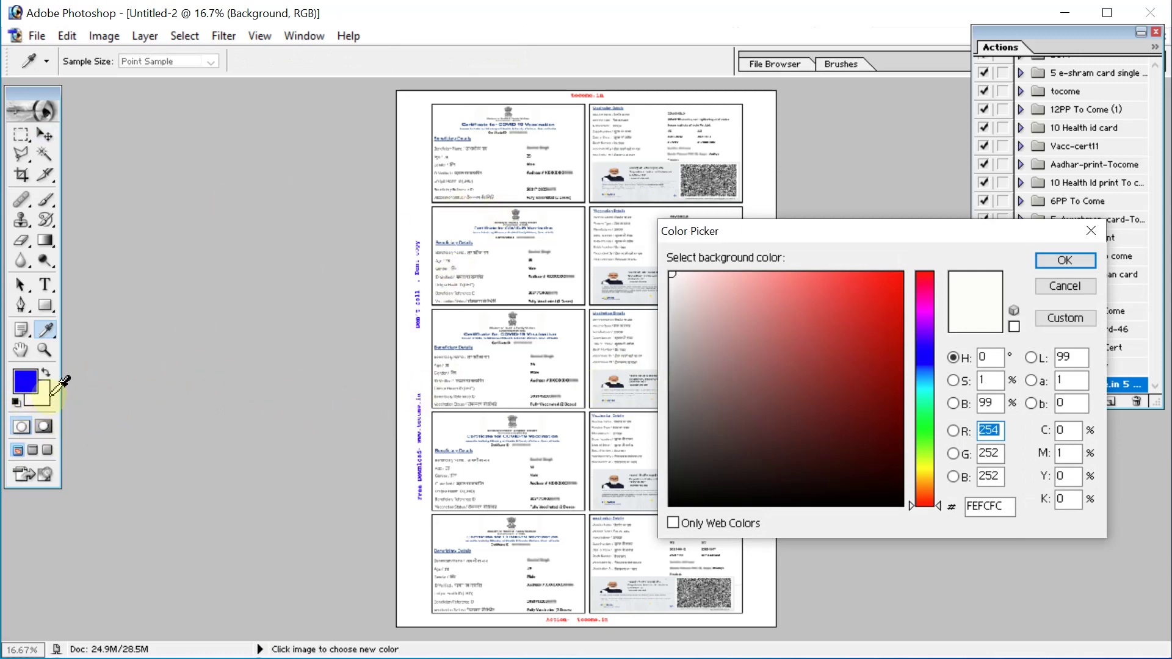
Set the background color to black (000000) and return to the Move tool
{"action": "left_click_drag", "start_coordinate": [709, 483], "coordinate": [904, 517]}
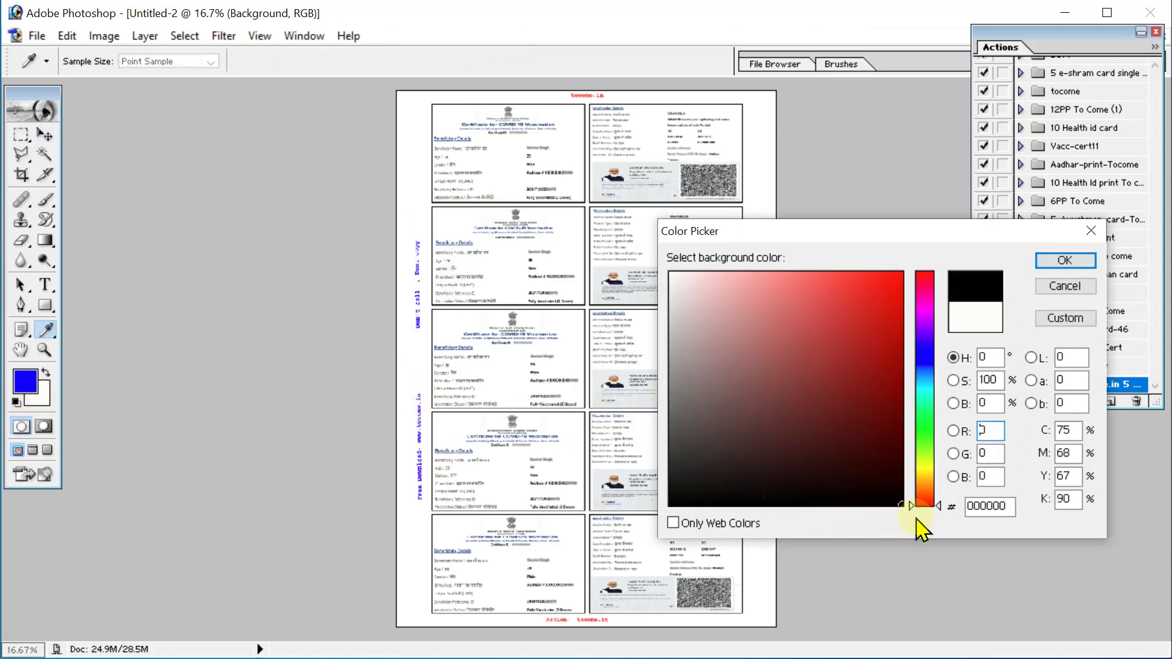
{"action": "left_click", "coordinate": [1064, 261]}
{"action": "key", "text": "v"}
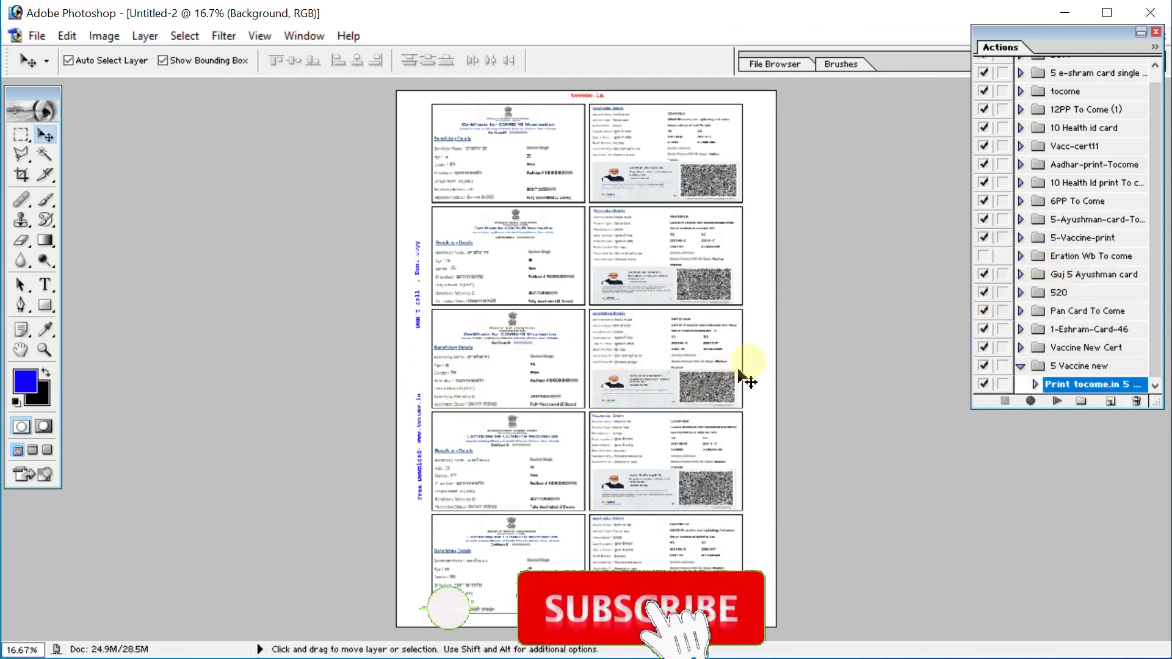
Move the Actions palette clear of the document's window controls and close Untitled-2 without saving
{"action": "left_click_drag", "start_coordinate": [1125, 33], "coordinate": [1084, 59]}
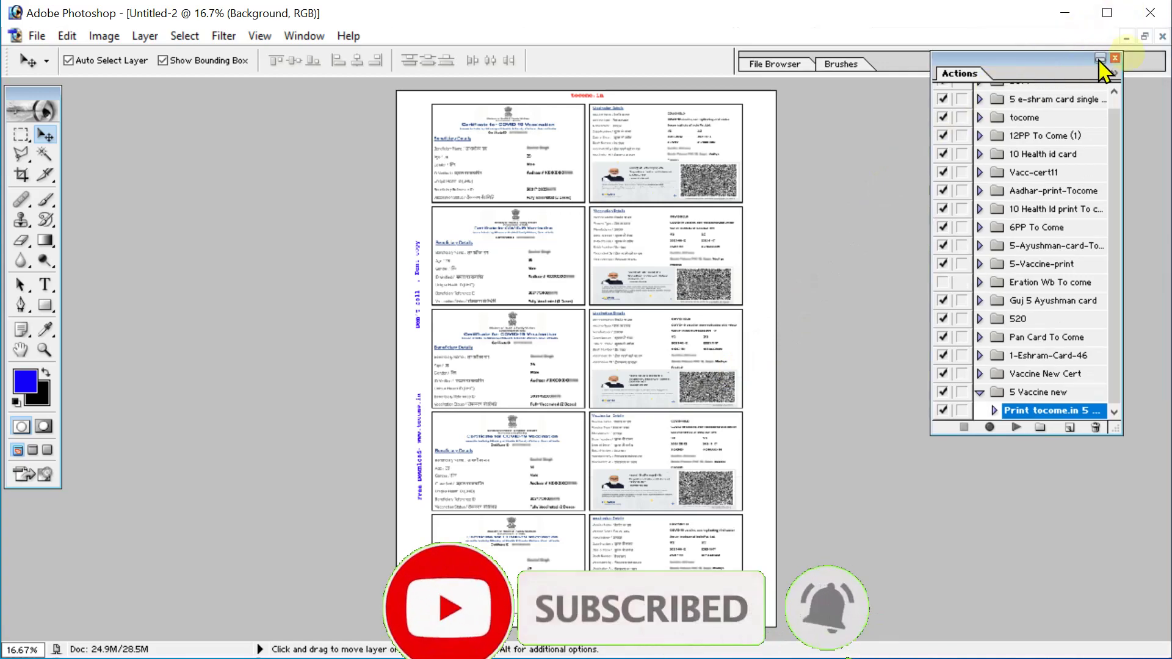
{"action": "left_click", "coordinate": [1162, 36]}
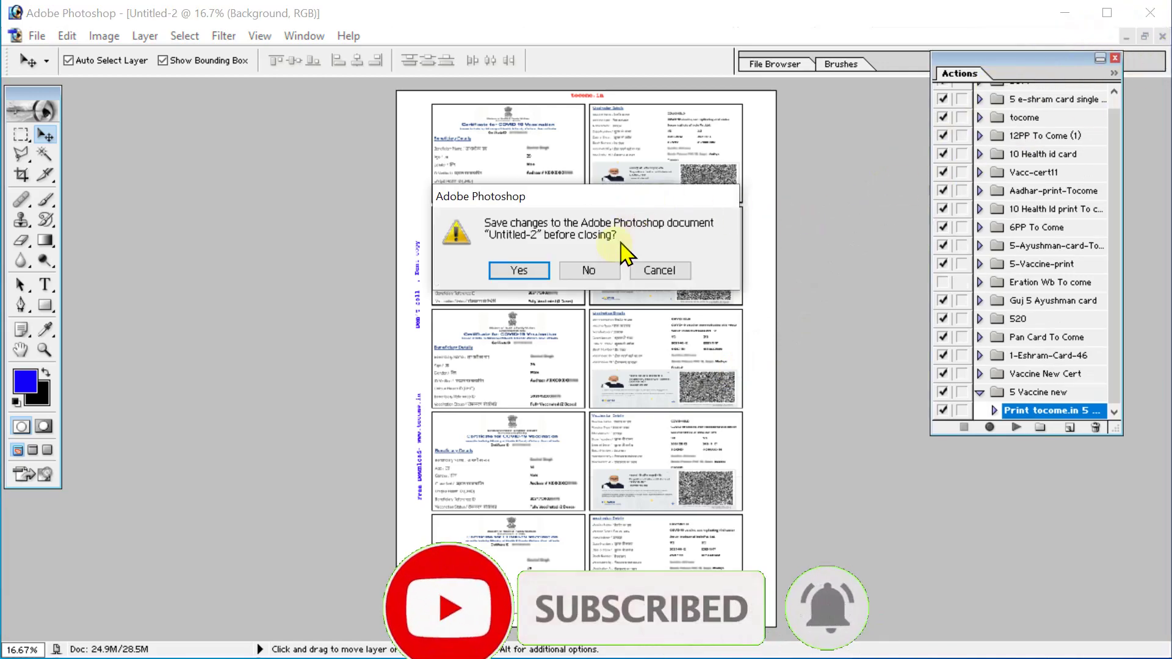
{"action": "left_click", "coordinate": [589, 270]}
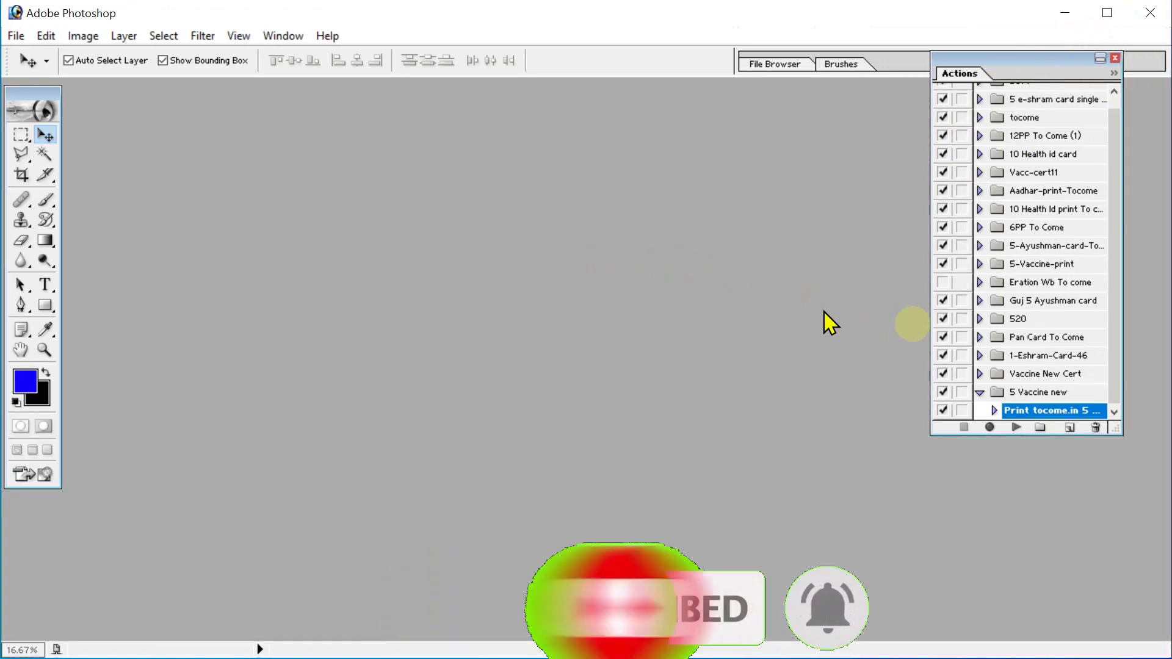
Delete the "5 Vaccine new" action set, and check which action the "Vaccine New Cert" set contains
{"action": "left_click", "coordinate": [1029, 394]}
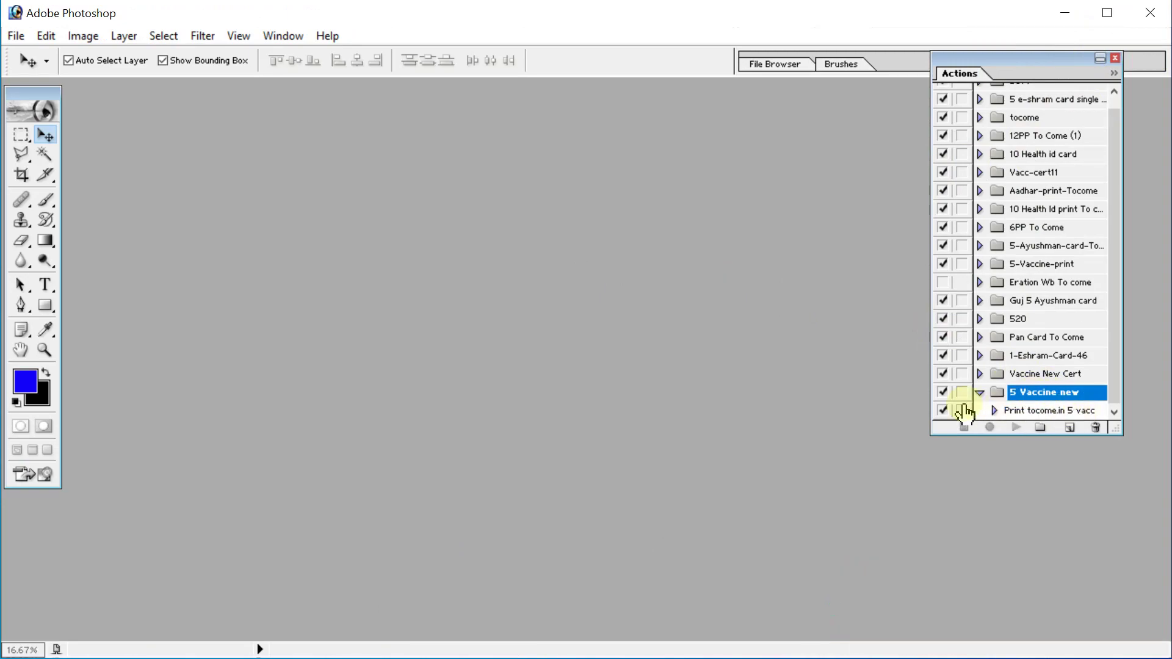
{"action": "left_click", "coordinate": [1097, 428]}
{"action": "left_click", "coordinate": [529, 271]}
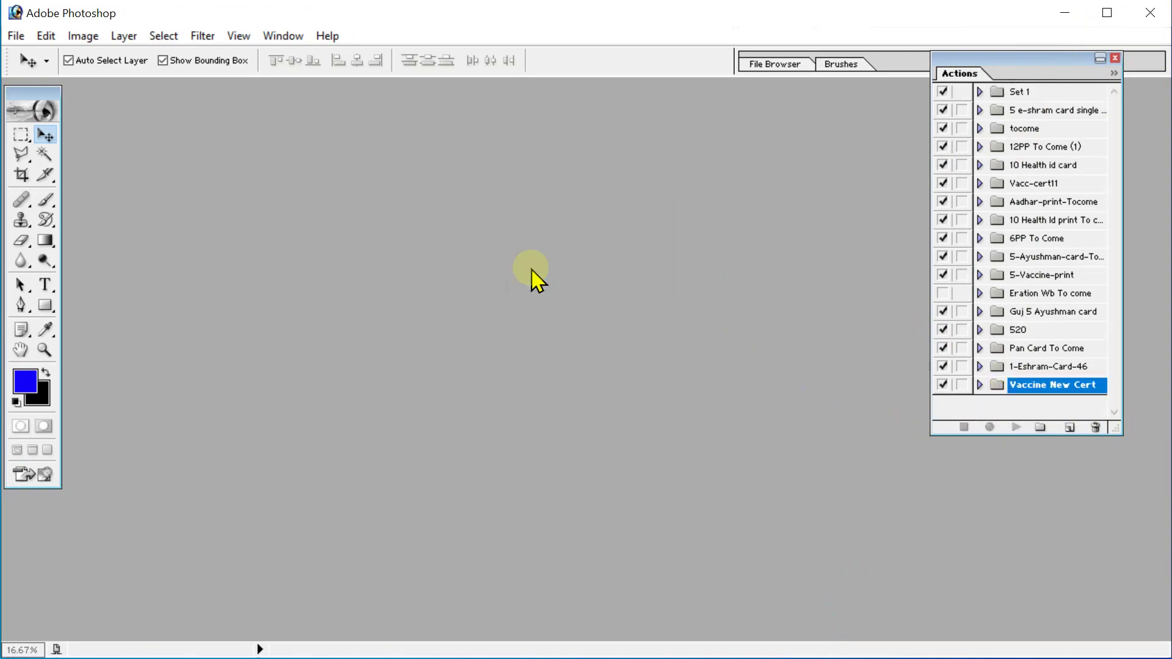
{"action": "left_click", "coordinate": [979, 385]}
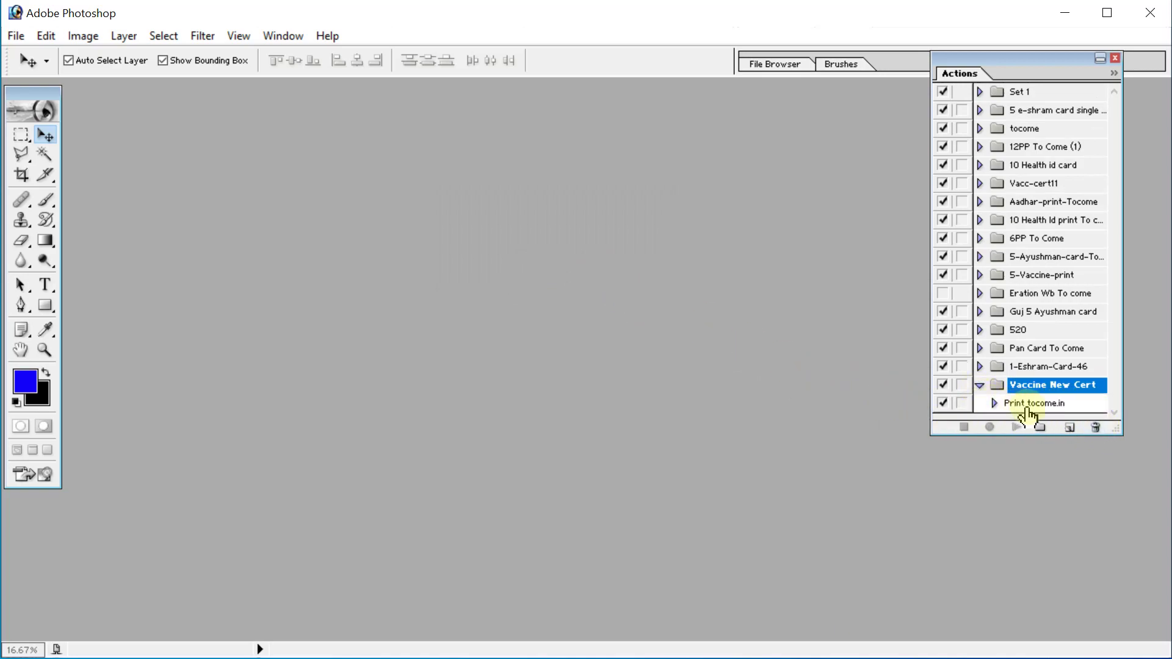
{"action": "left_click", "coordinate": [979, 385]}
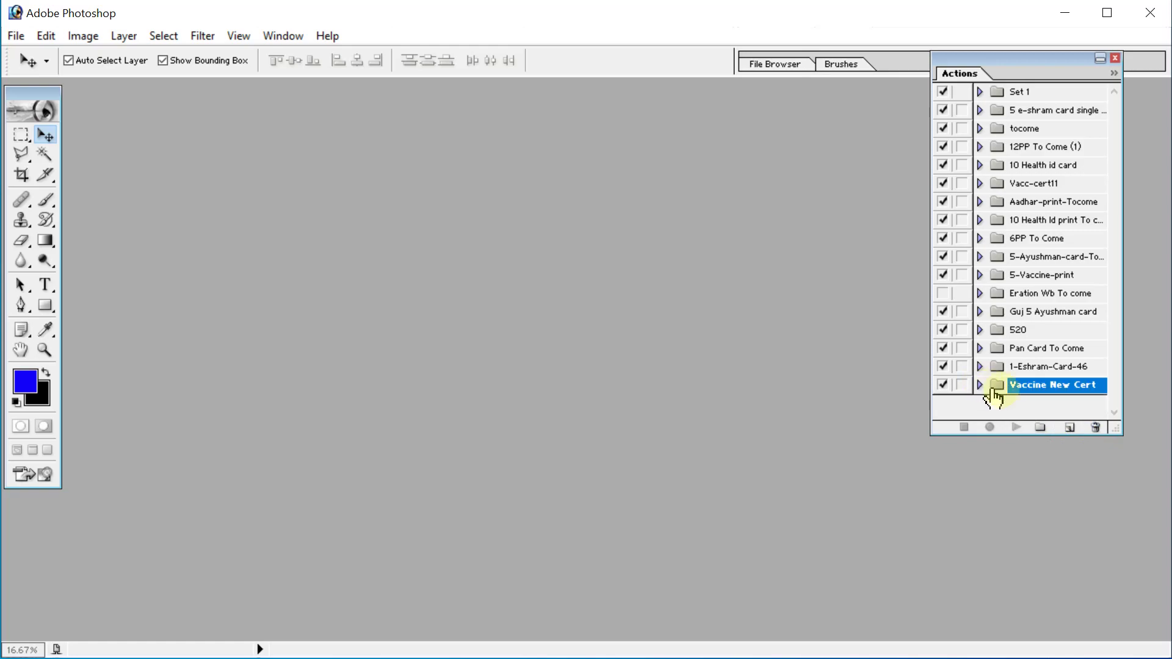
{"action": "left_click", "coordinate": [1017, 407]}
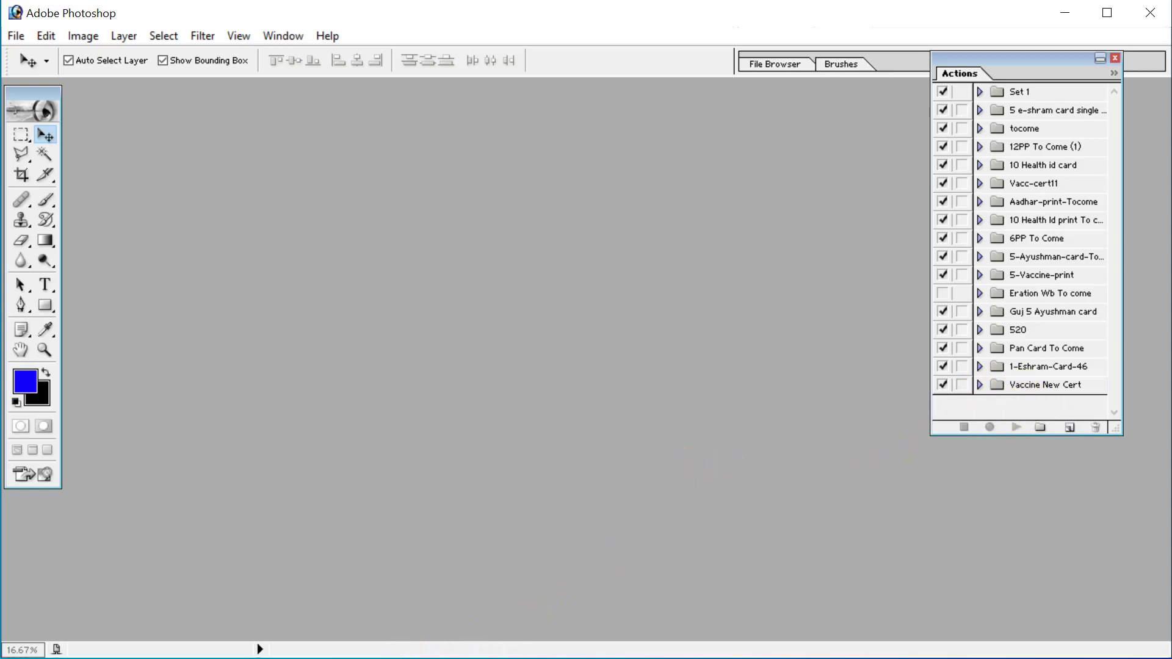
Switch to Chrome and open the website tocome.in in a new tab
{"action": "left_click", "coordinate": [487, 652]}
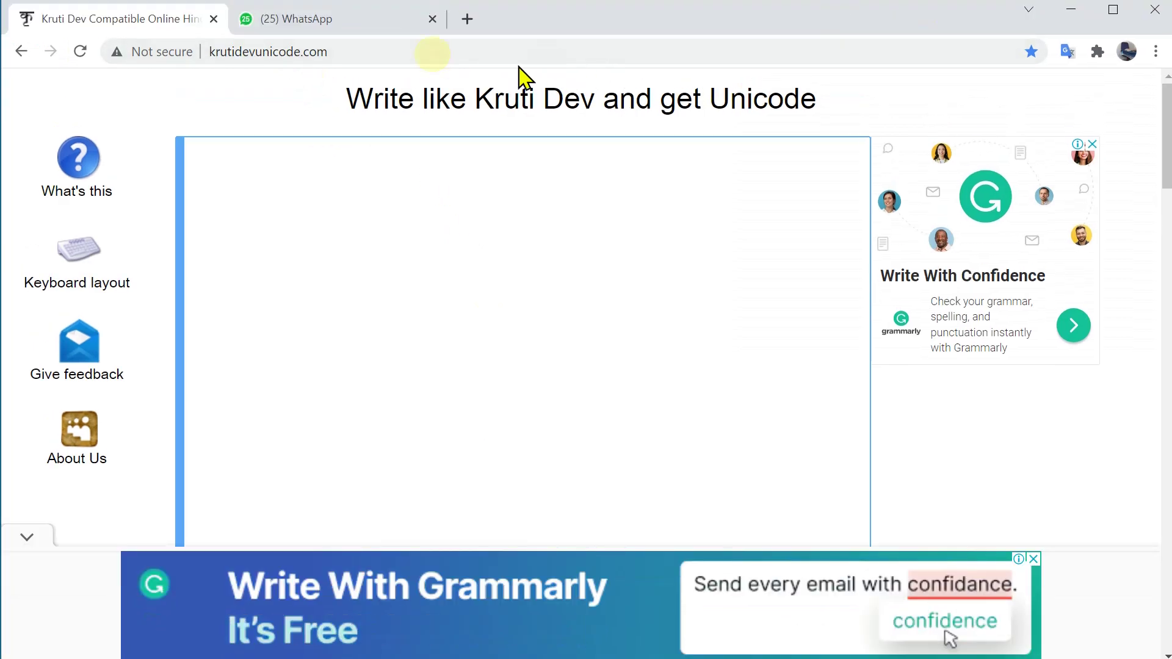
{"action": "key", "text": "ctrl+t"}
{"action": "left_click", "coordinate": [444, 44]}
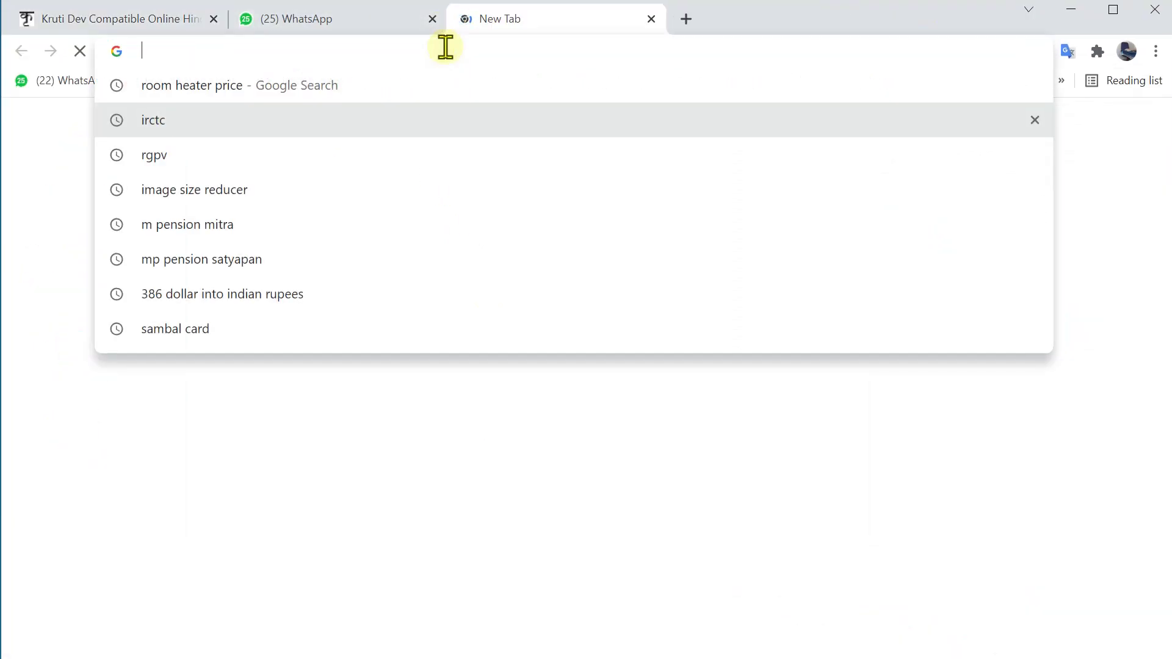
{"action": "type", "text": "toco"}
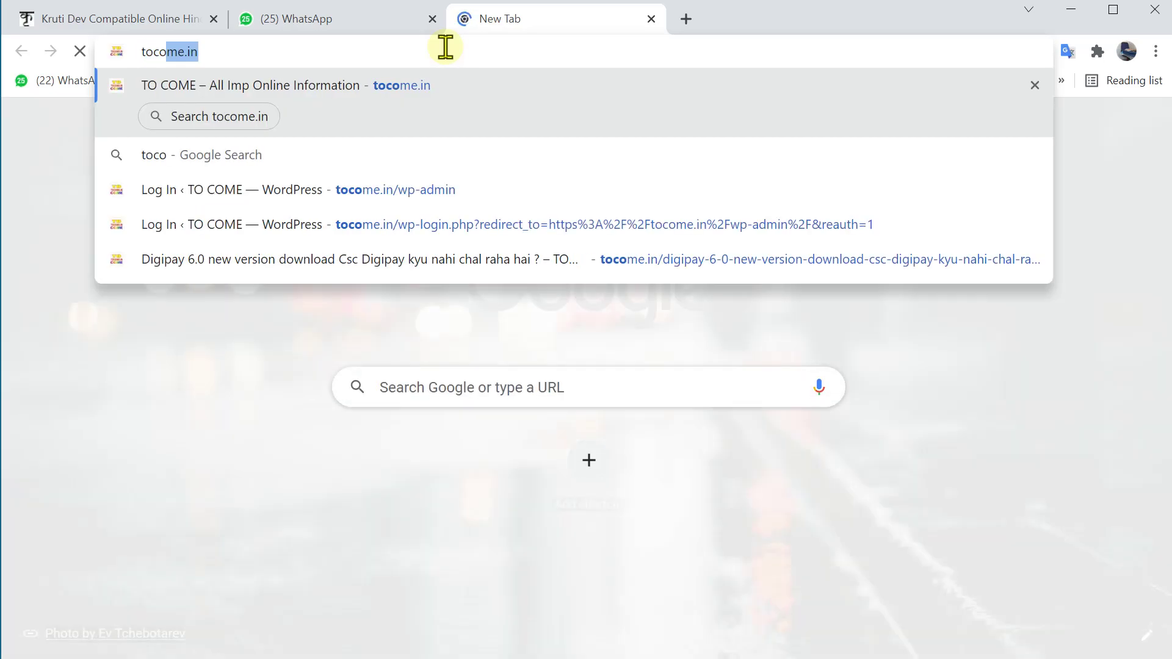
{"action": "type", "text": "me.i"}
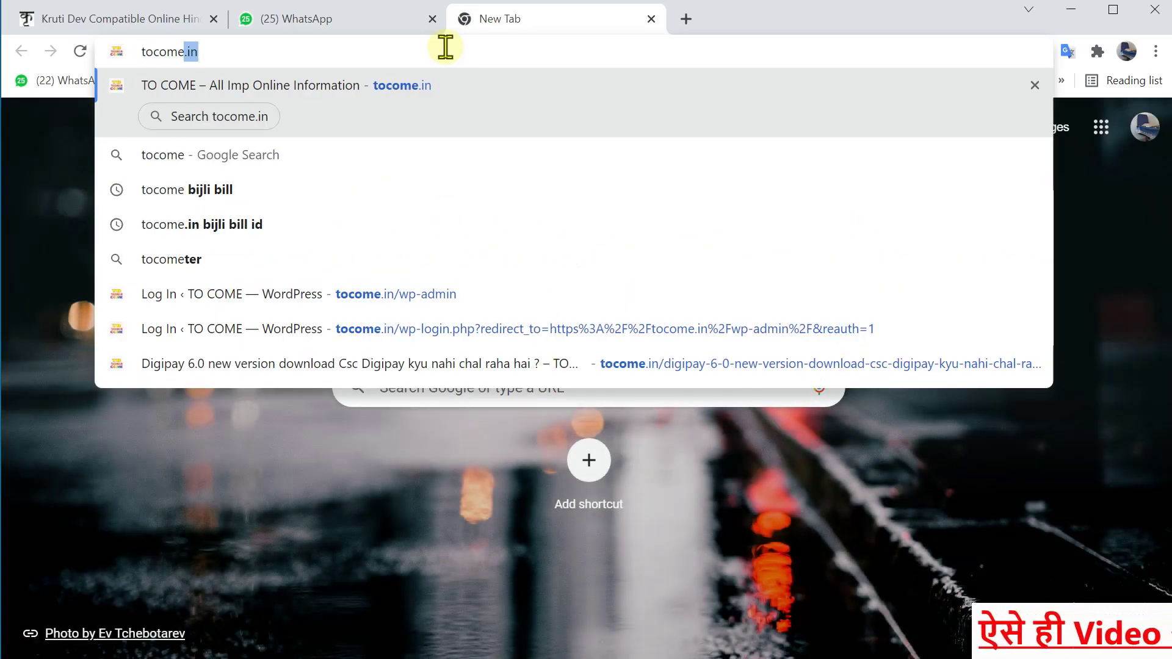
{"action": "type", "text": "n"}
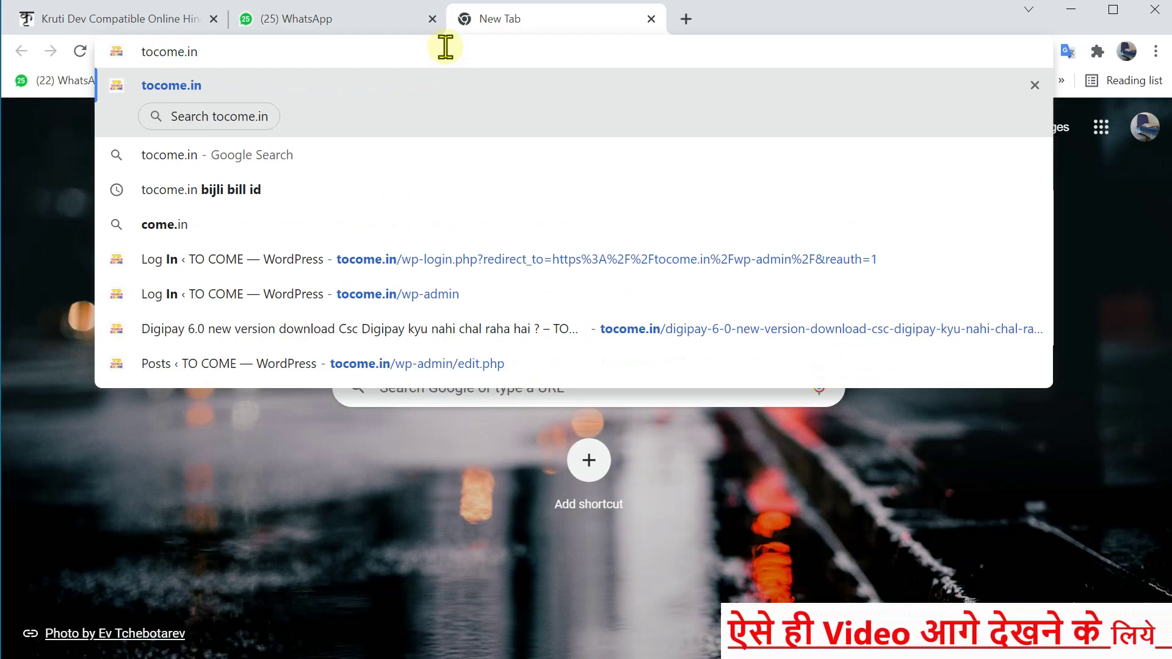
{"action": "key", "text": "Return"}
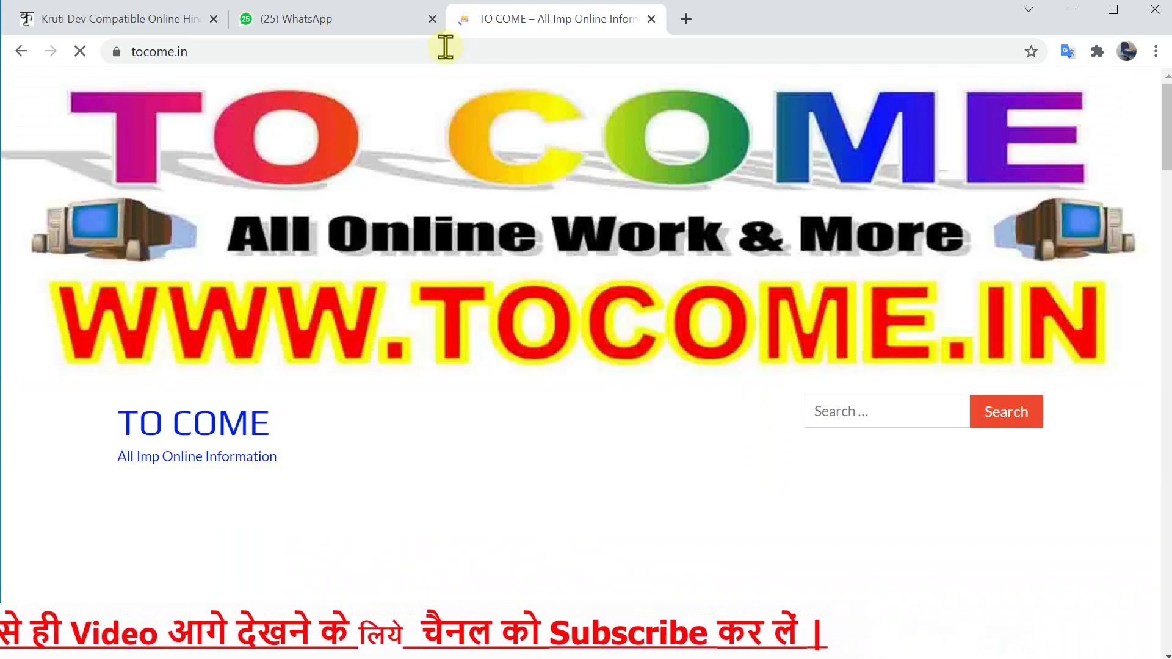
Look through the latest posts on the home page and search the site for "1 click 5 new"
{"action": "scroll", "coordinate": [529, 183], "scroll_direction": "down", "scroll_amount": 4}
{"action": "scroll", "coordinate": [529, 177], "scroll_direction": "down", "scroll_amount": 7}
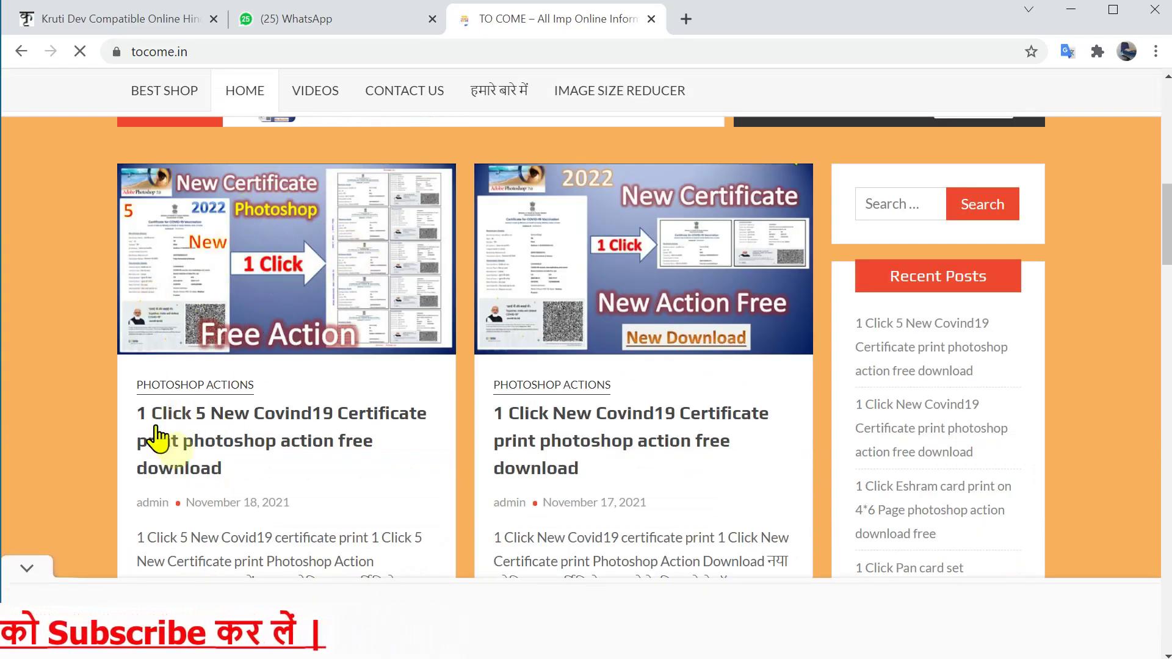
{"action": "scroll", "coordinate": [280, 387], "scroll_direction": "up", "scroll_amount": 10}
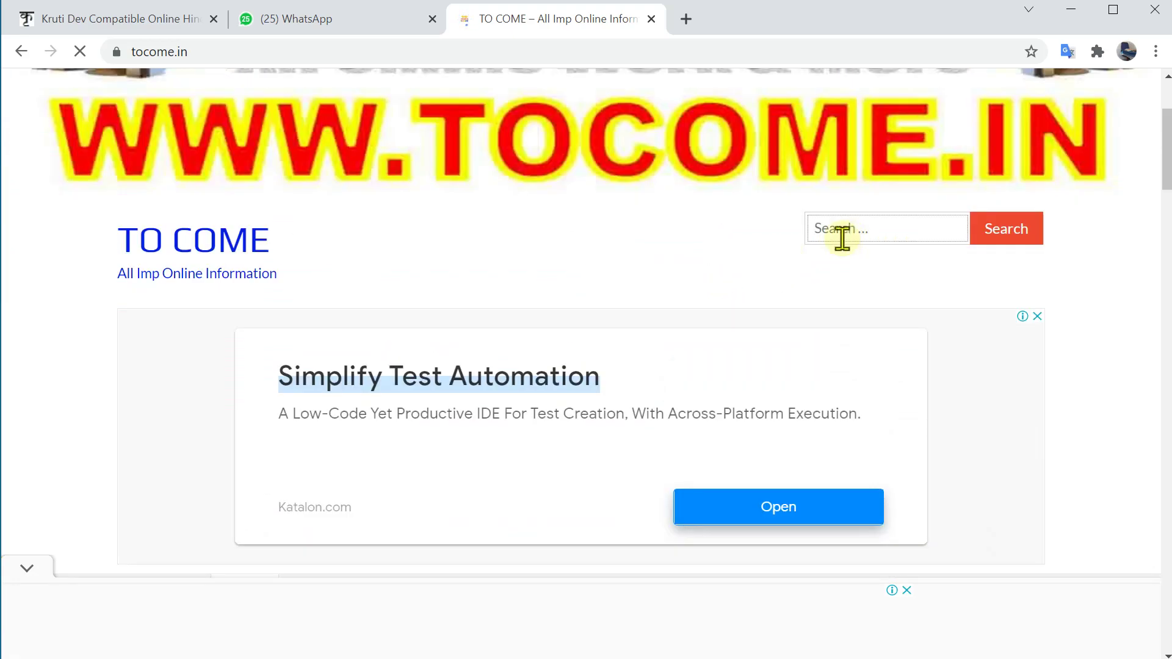
{"action": "type", "text": "click 5 new"}
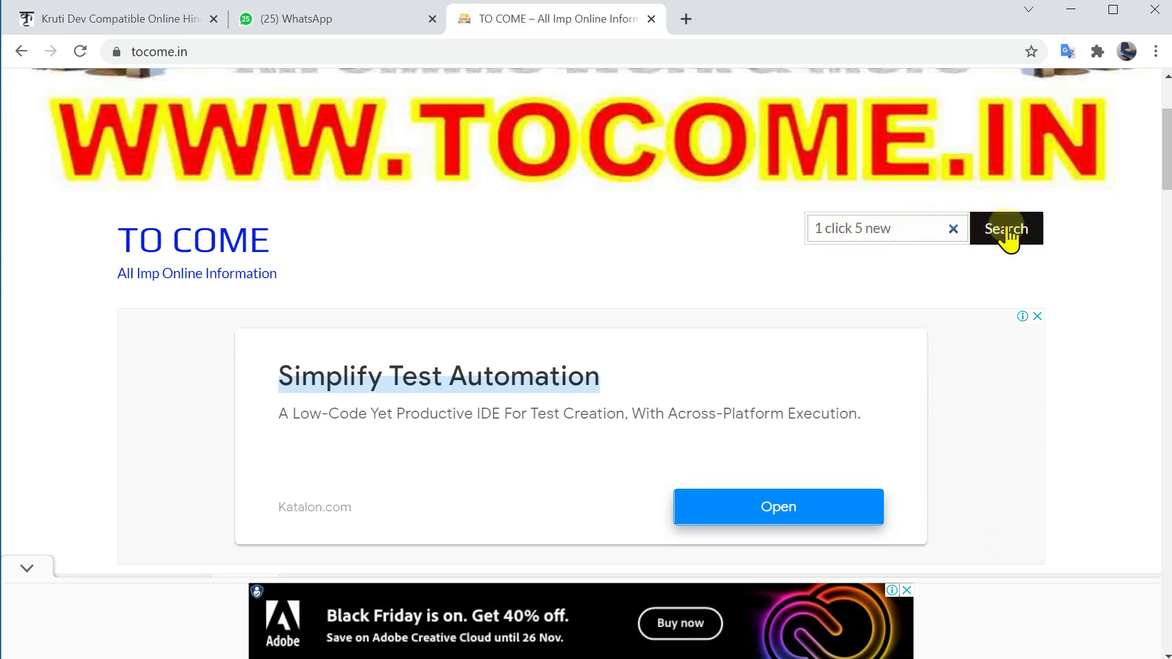
{"action": "left_click", "coordinate": [1002, 236]}
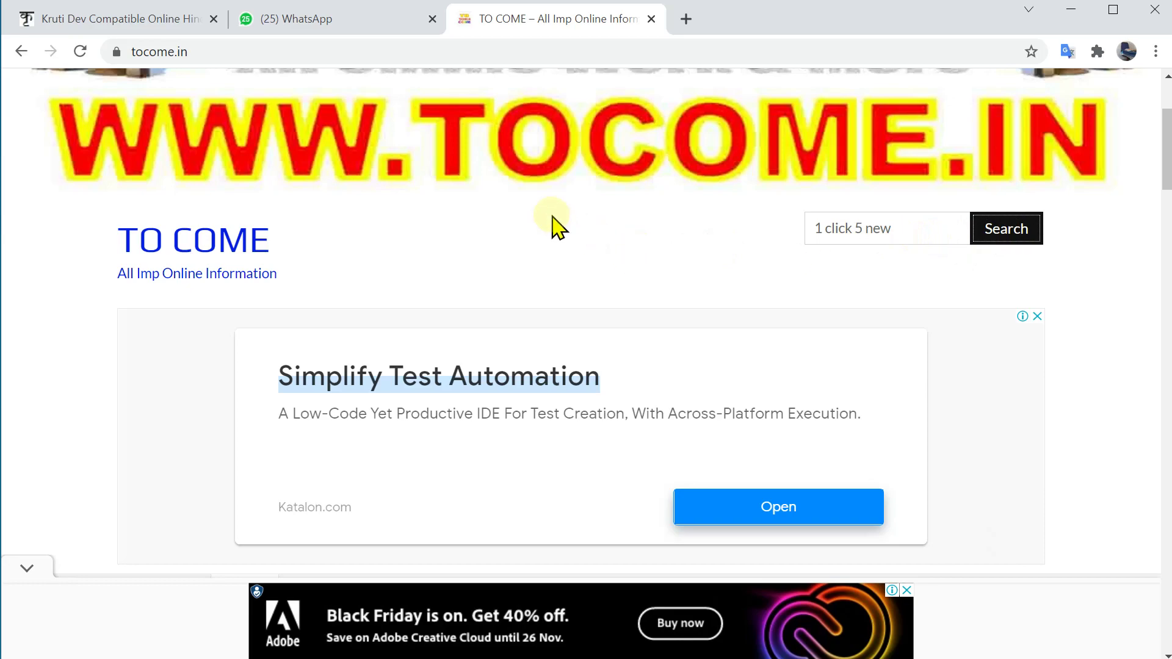
Open the post "1 Click 5 New Covind19 Certificate print photoshop action free download" from the search results
{"action": "scroll", "coordinate": [425, 372], "scroll_direction": "down", "scroll_amount": 5}
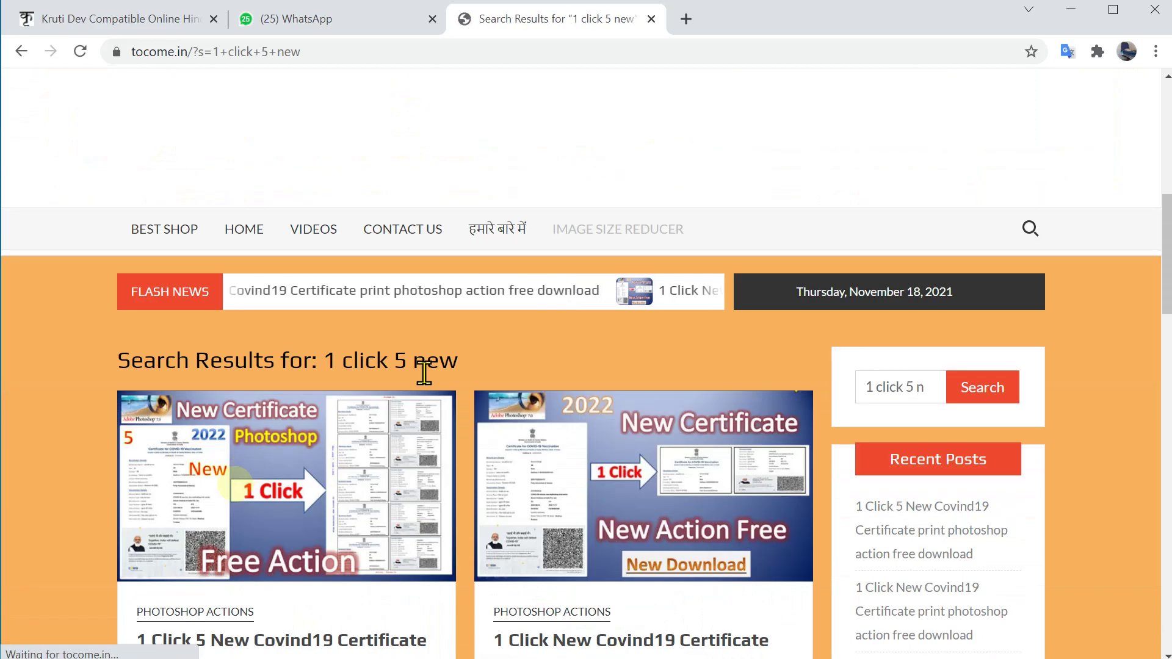
{"action": "scroll", "coordinate": [424, 372], "scroll_direction": "down", "scroll_amount": 3}
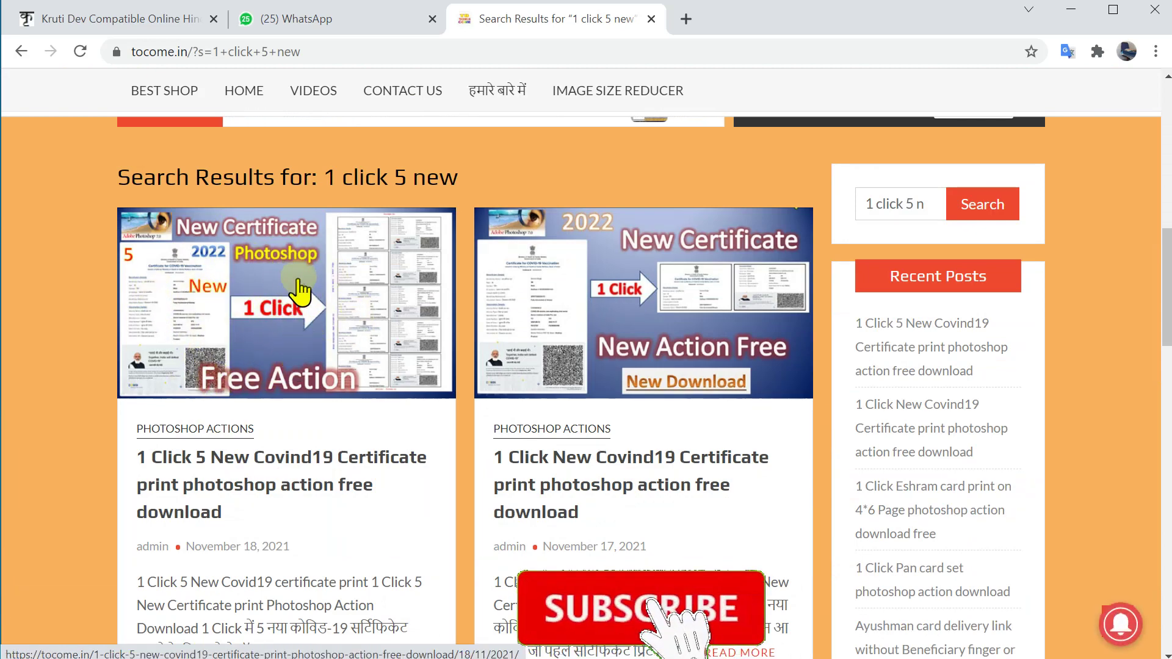
{"action": "left_click", "coordinate": [334, 336]}
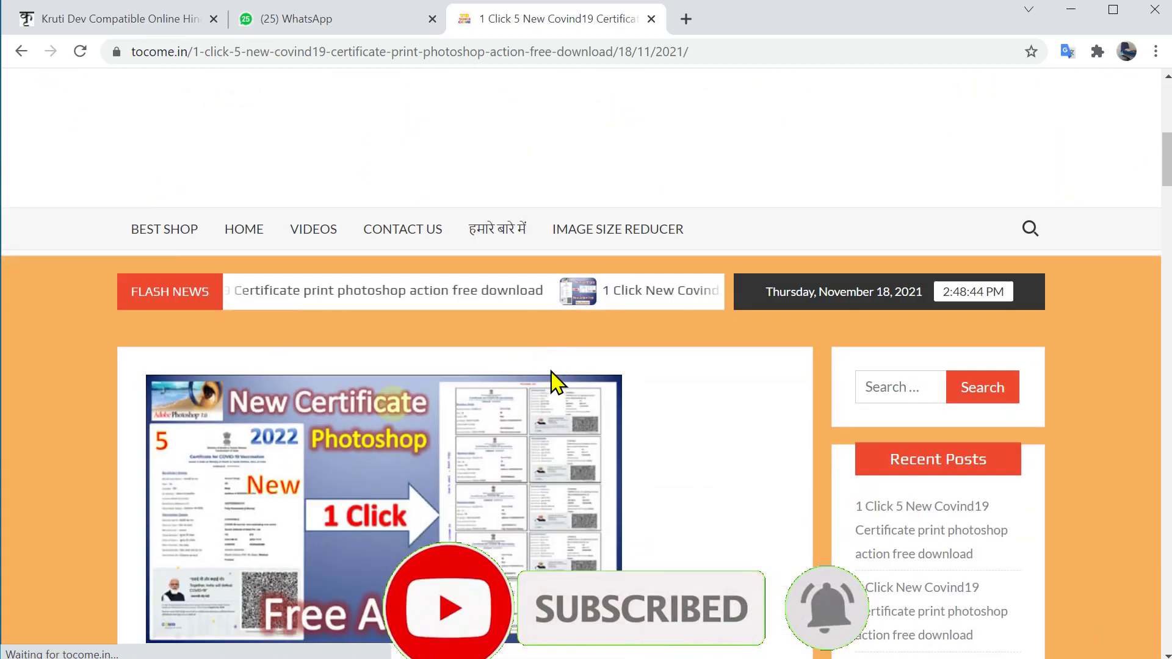
Download the post's Photoshop action file to the Downloads folder as "5 Vaccine new", replacing the existing file
{"action": "scroll", "coordinate": [552, 382], "scroll_direction": "down", "scroll_amount": 9}
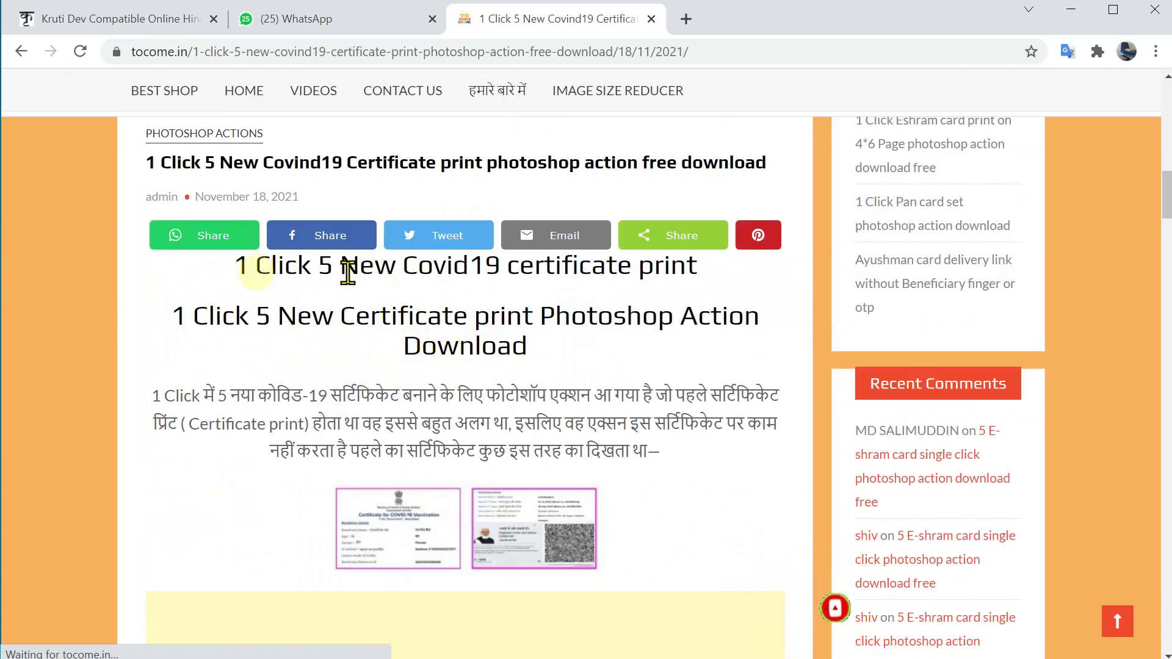
{"action": "scroll", "coordinate": [626, 309], "scroll_direction": "down", "scroll_amount": 5}
{"action": "scroll", "coordinate": [630, 317], "scroll_direction": "down", "scroll_amount": 3}
{"action": "scroll", "coordinate": [493, 262], "scroll_direction": "down", "scroll_amount": 3}
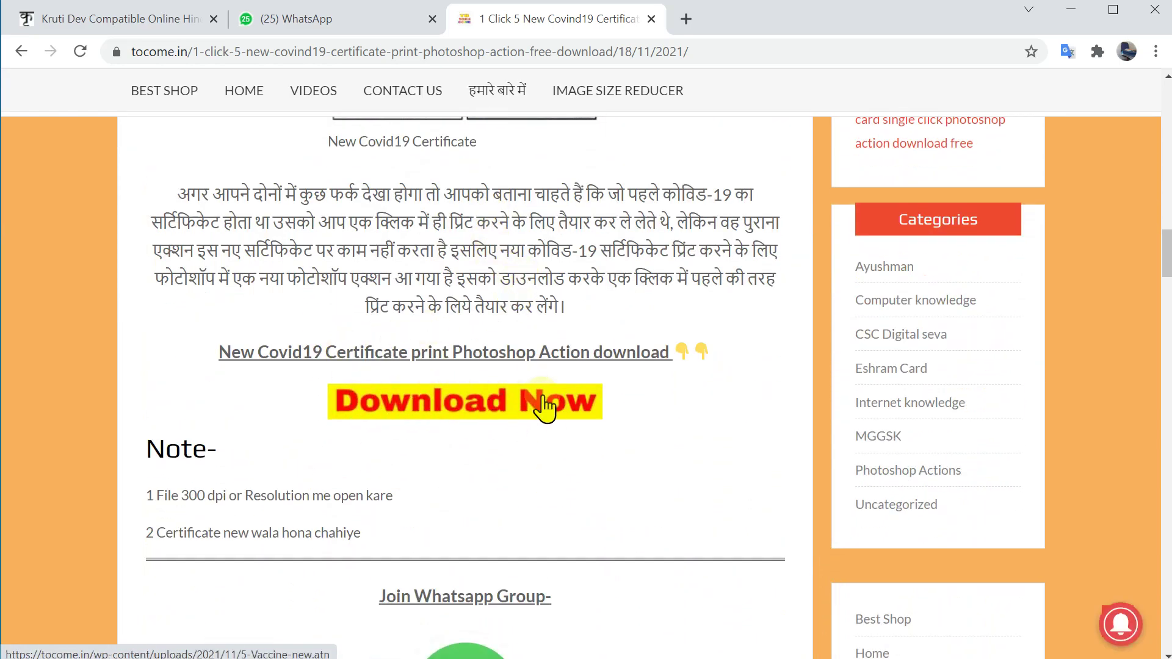
{"action": "left_click", "coordinate": [461, 405]}
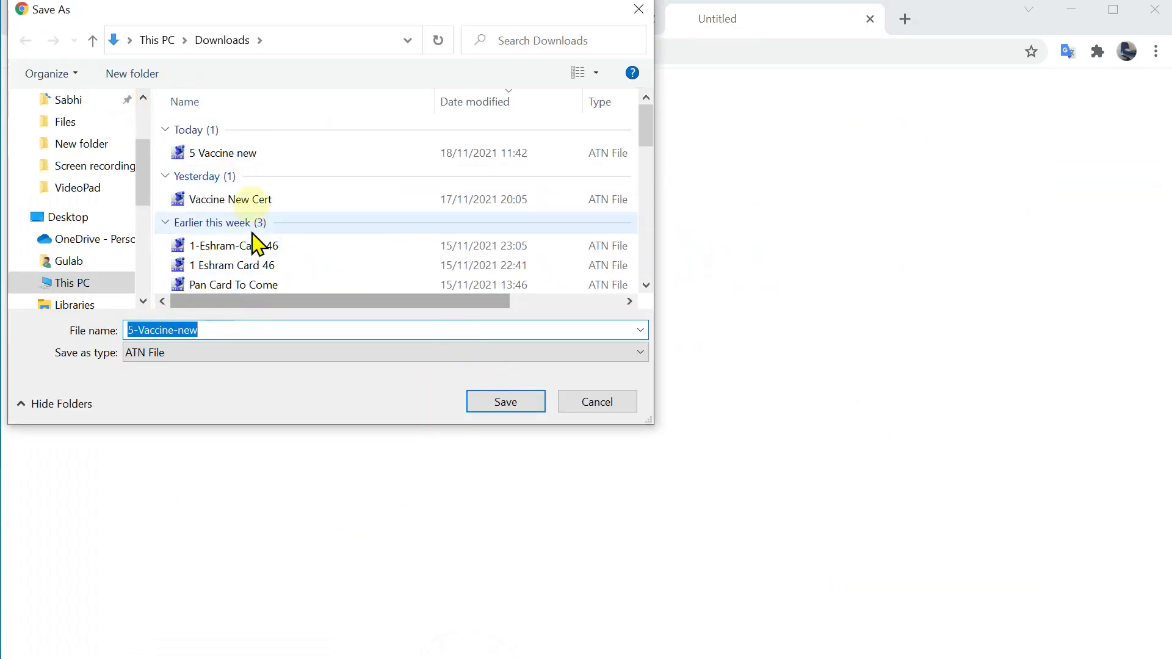
{"action": "left_click", "coordinate": [252, 158]}
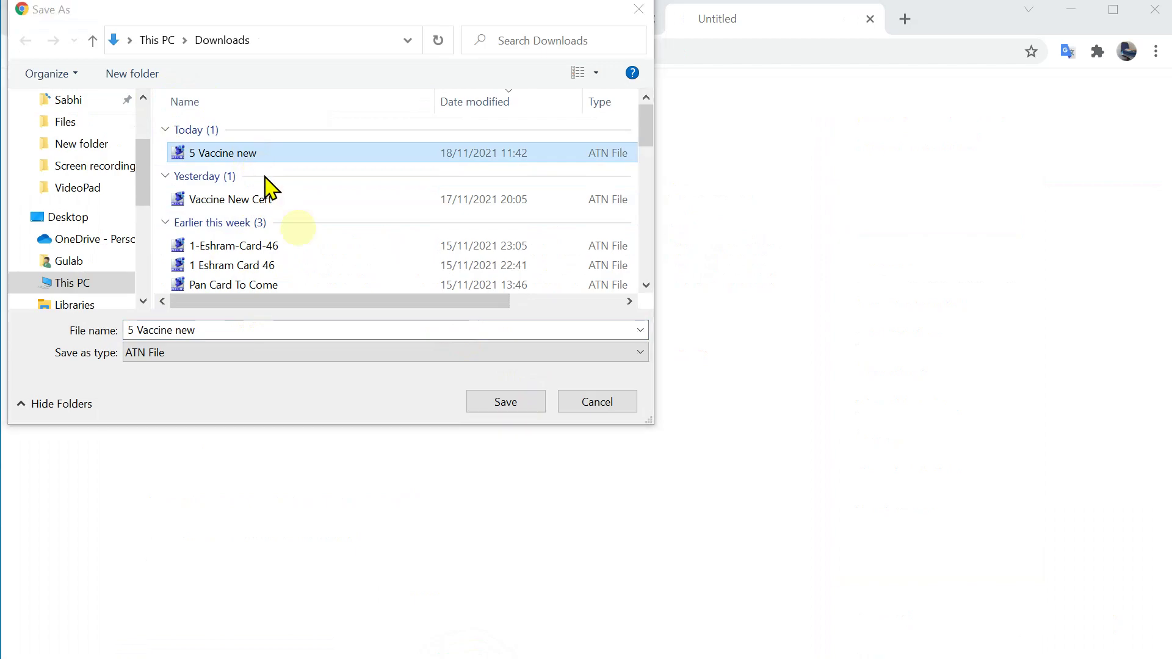
{"action": "left_click", "coordinate": [504, 404]}
{"action": "left_click", "coordinate": [624, 336]}
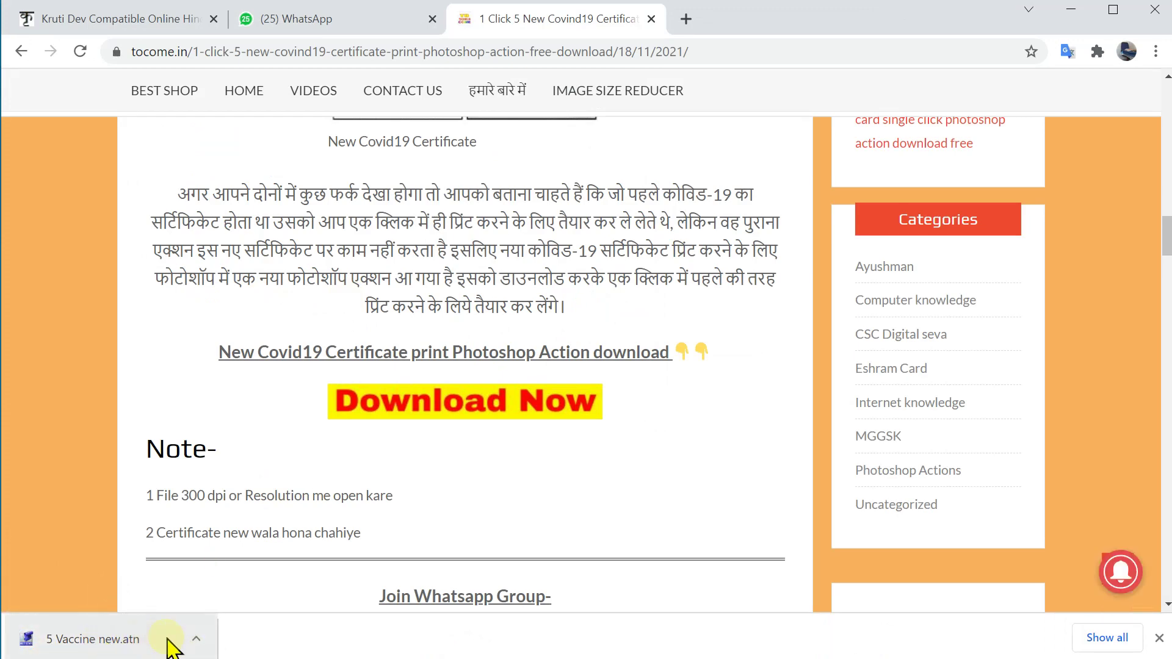
Switch to Photoshop by opening the downloaded action file and bring up the Actions palette
{"action": "left_click", "coordinate": [72, 638]}
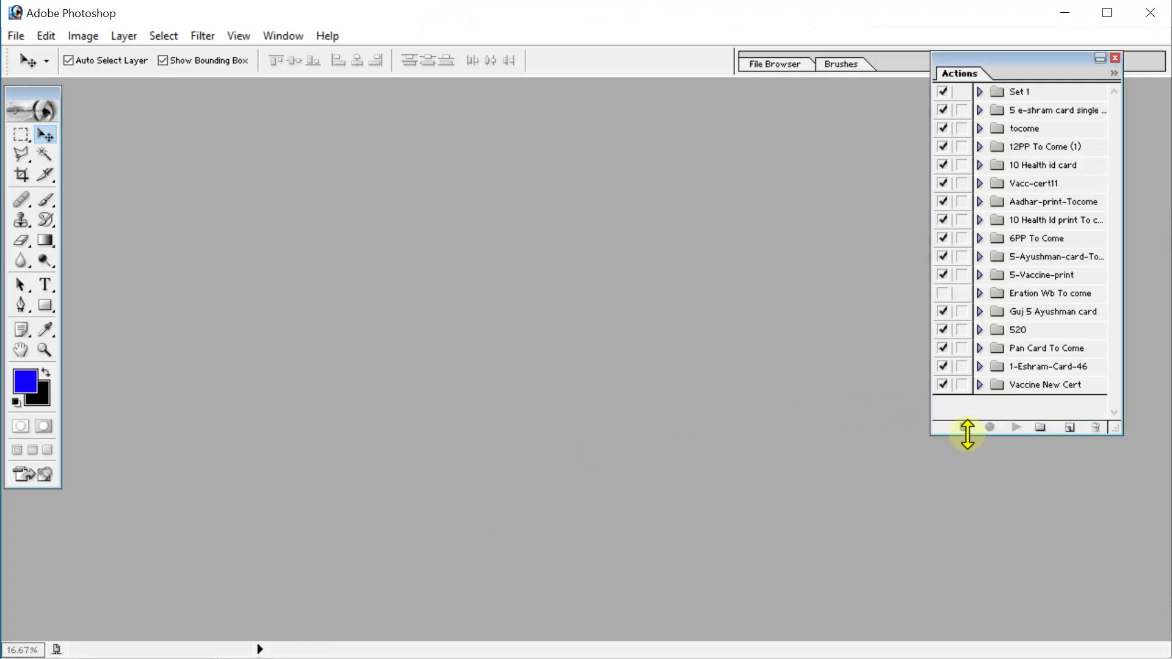
{"action": "left_click", "coordinate": [1115, 58]}
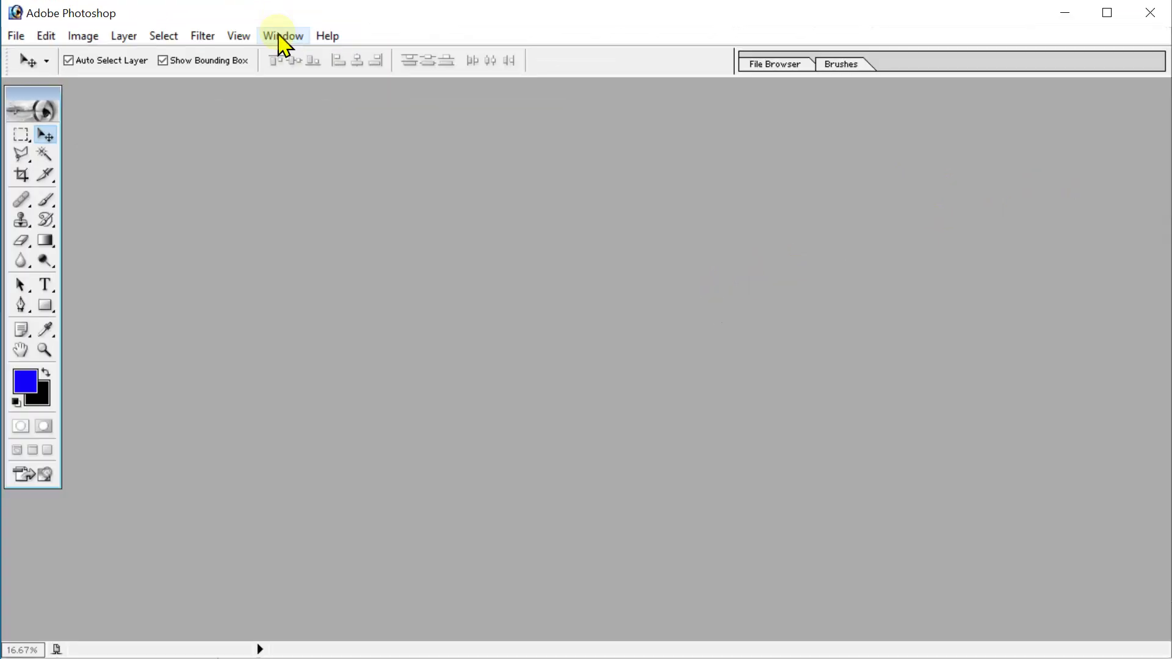
{"action": "left_click", "coordinate": [281, 36]}
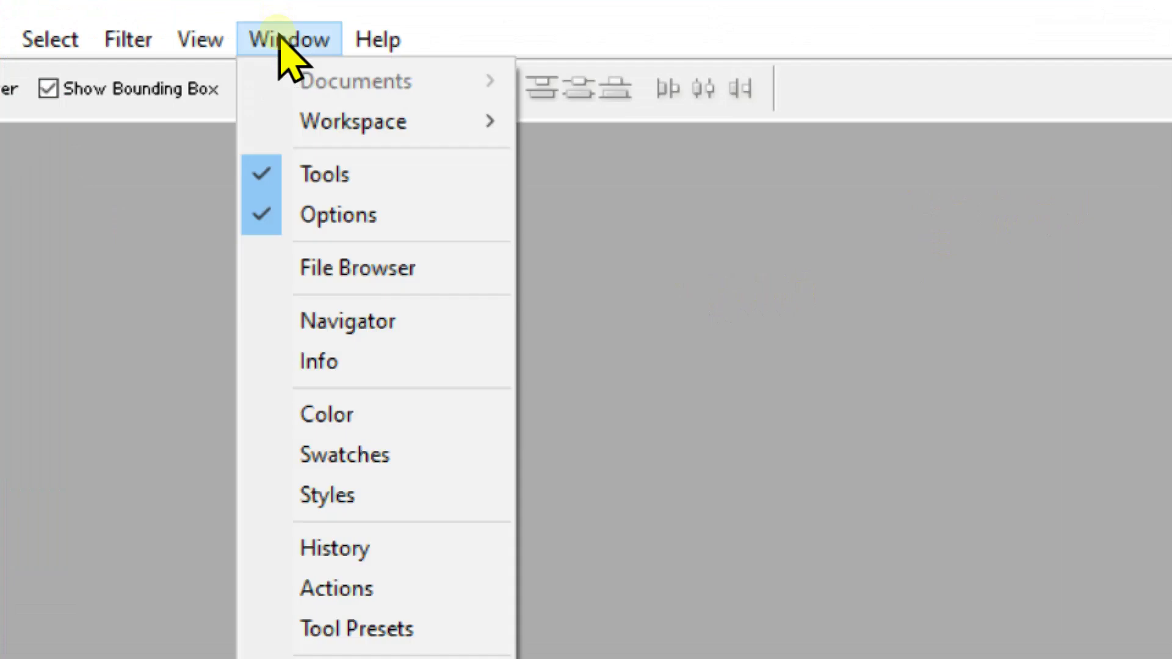
{"action": "left_click", "coordinate": [418, 603]}
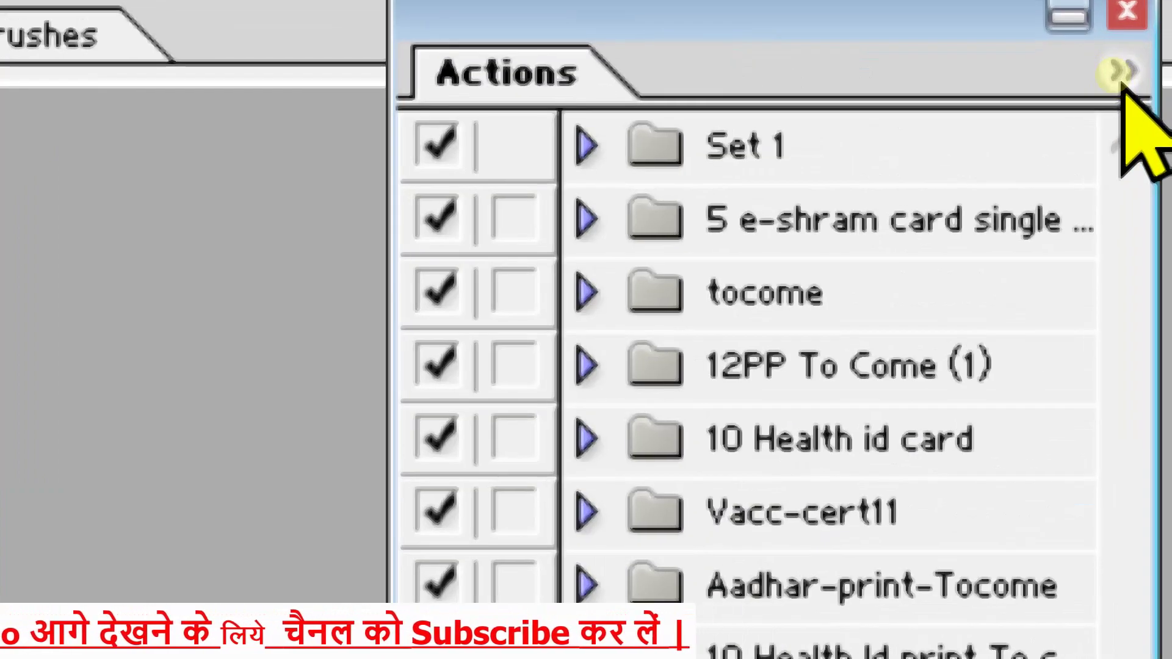
Load the "5 Vaccine new" action file from the Downloads folder into the Actions palette
{"action": "left_click", "coordinate": [1122, 78]}
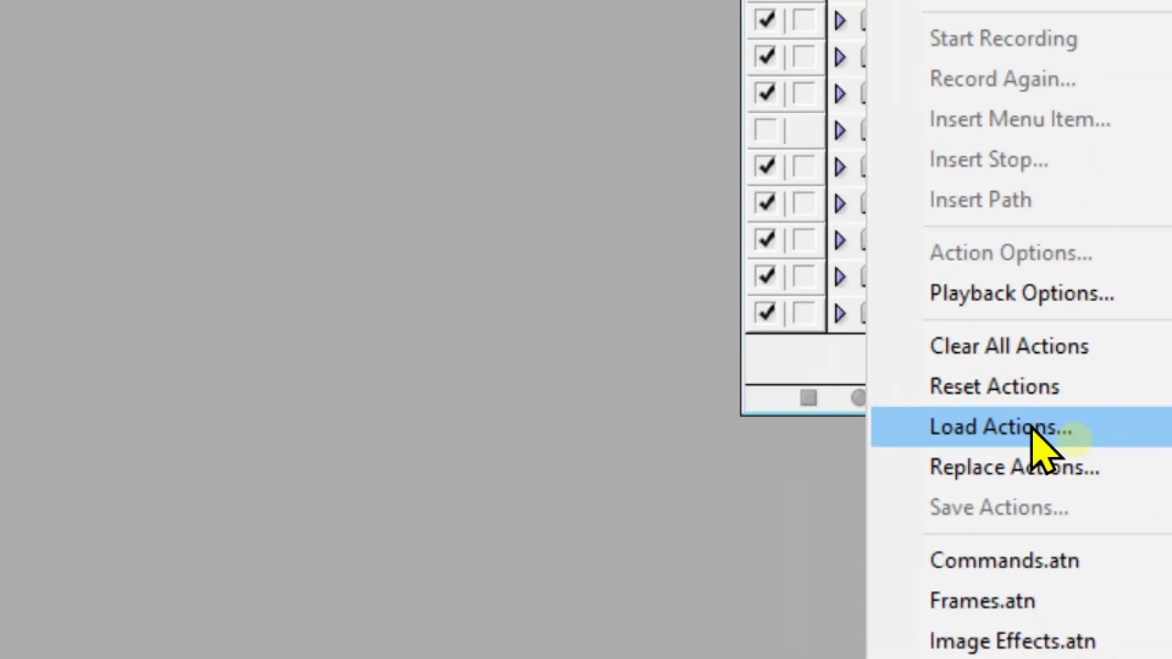
{"action": "left_click", "coordinate": [1036, 435]}
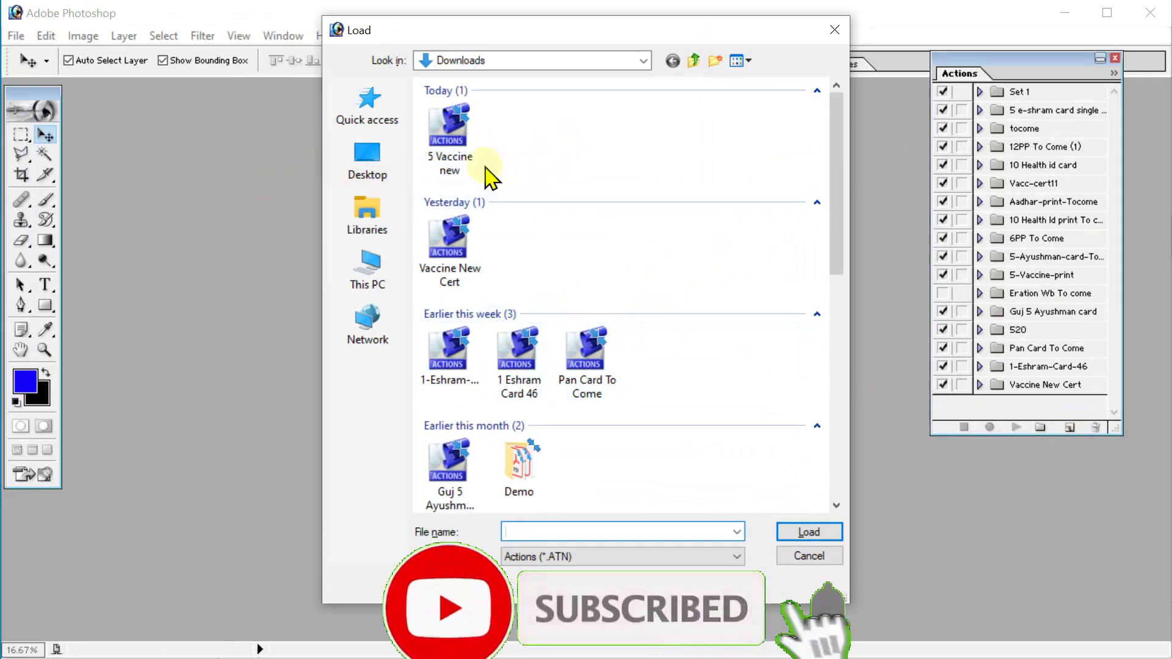
{"action": "left_click", "coordinate": [459, 136]}
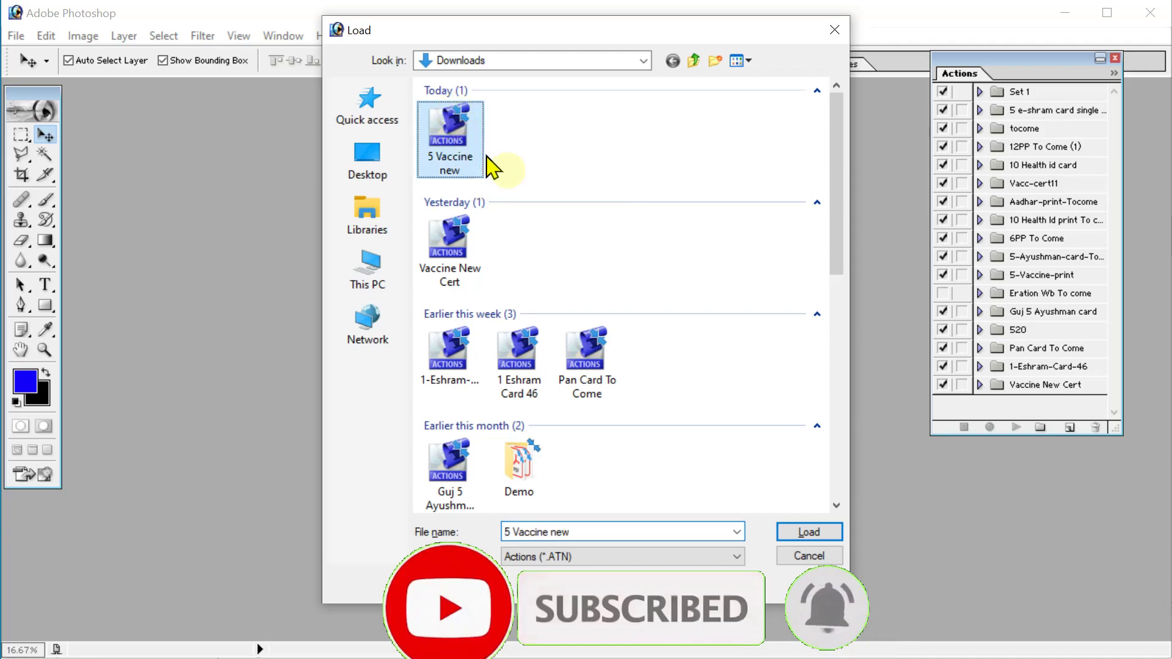
{"action": "left_click", "coordinate": [444, 149]}
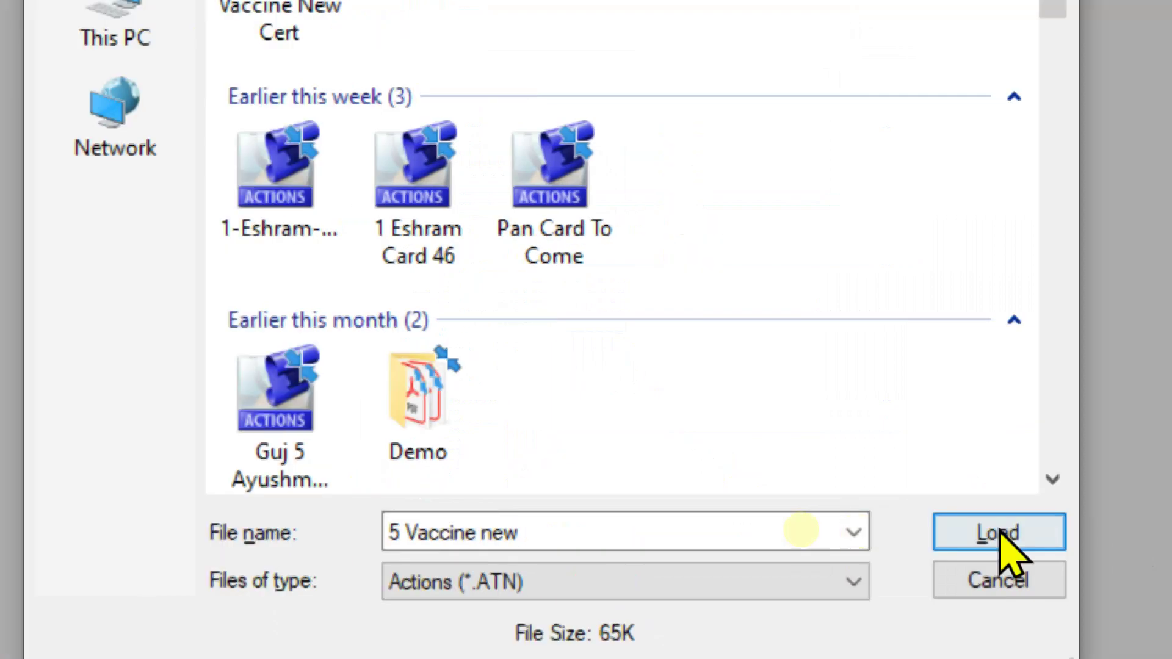
{"action": "left_click", "coordinate": [1000, 534]}
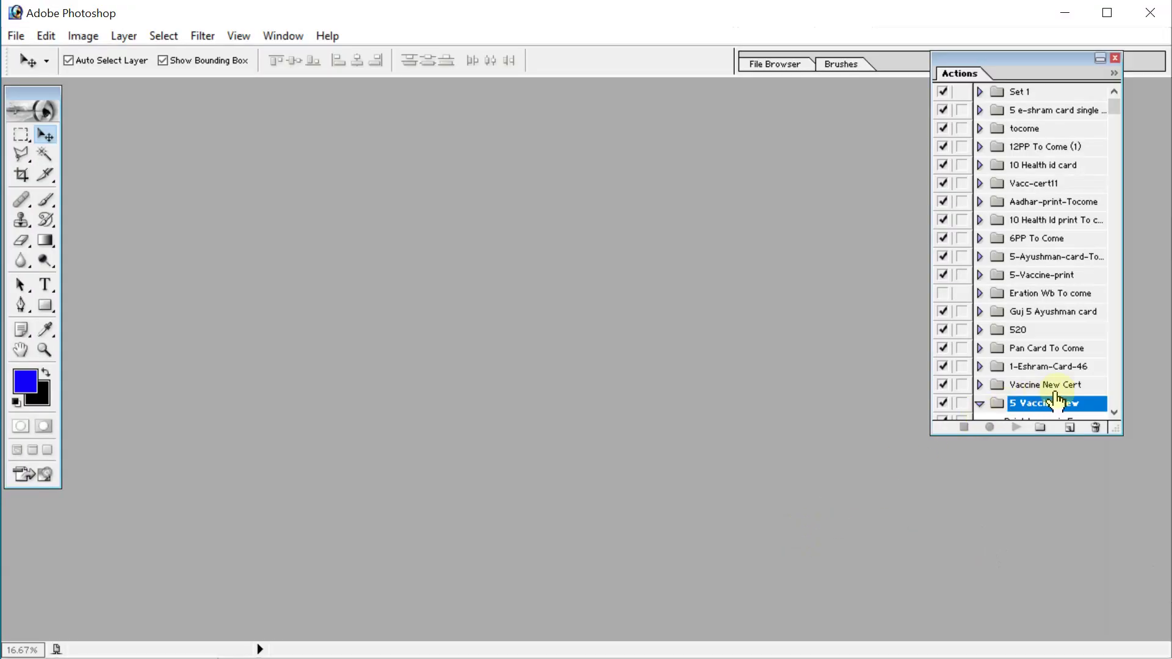
Collapse the command list in the "5 Vaccine new" set and select its "Print tocome.in 5 vacc" action
{"action": "scroll", "coordinate": [1052, 412], "scroll_direction": "down", "scroll_amount": 1}
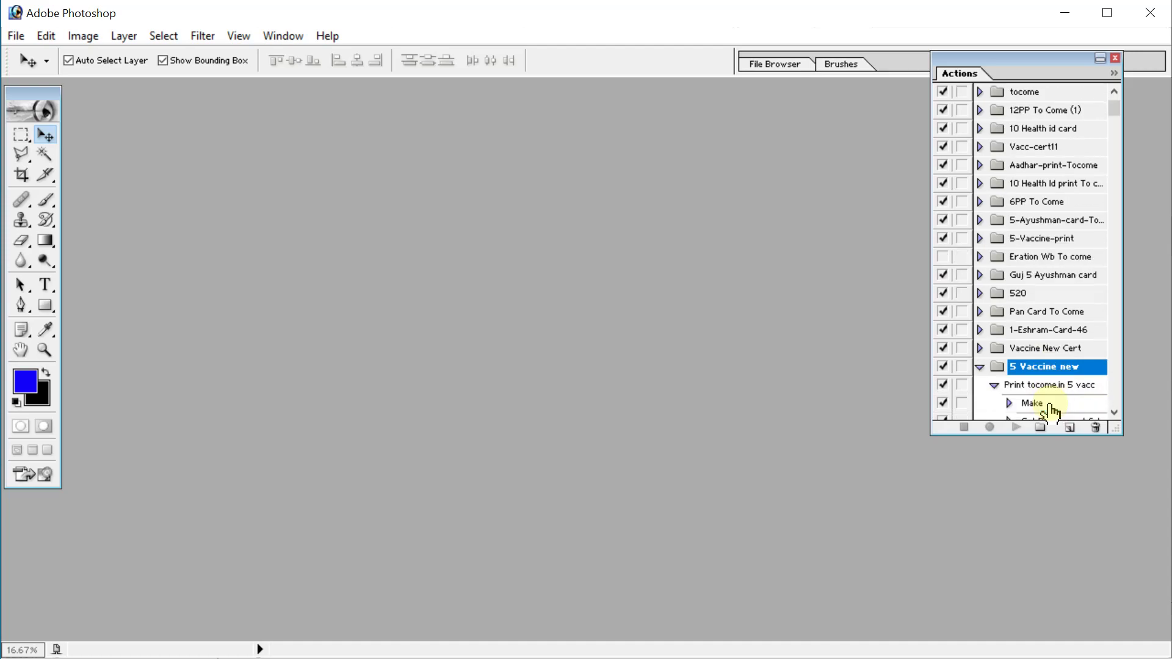
{"action": "scroll", "coordinate": [1050, 380], "scroll_direction": "down", "scroll_amount": 5}
{"action": "scroll", "coordinate": [1031, 330], "scroll_direction": "up", "scroll_amount": 2}
{"action": "scroll", "coordinate": [1028, 351], "scroll_direction": "down", "scroll_amount": 1}
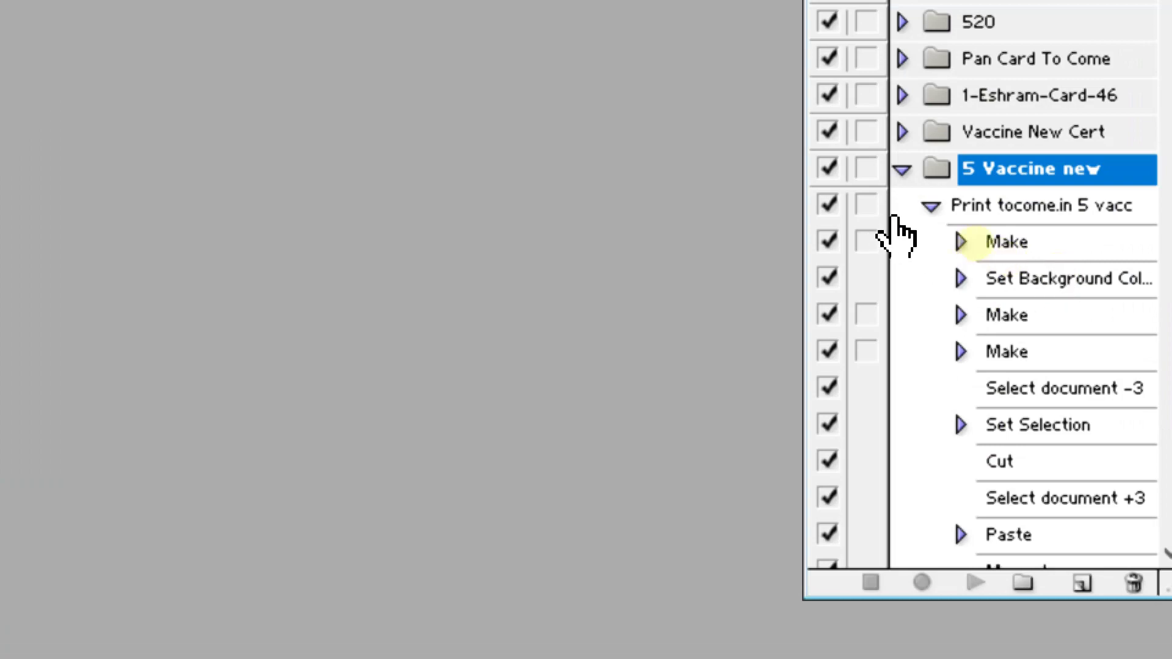
{"action": "left_click", "coordinate": [930, 207]}
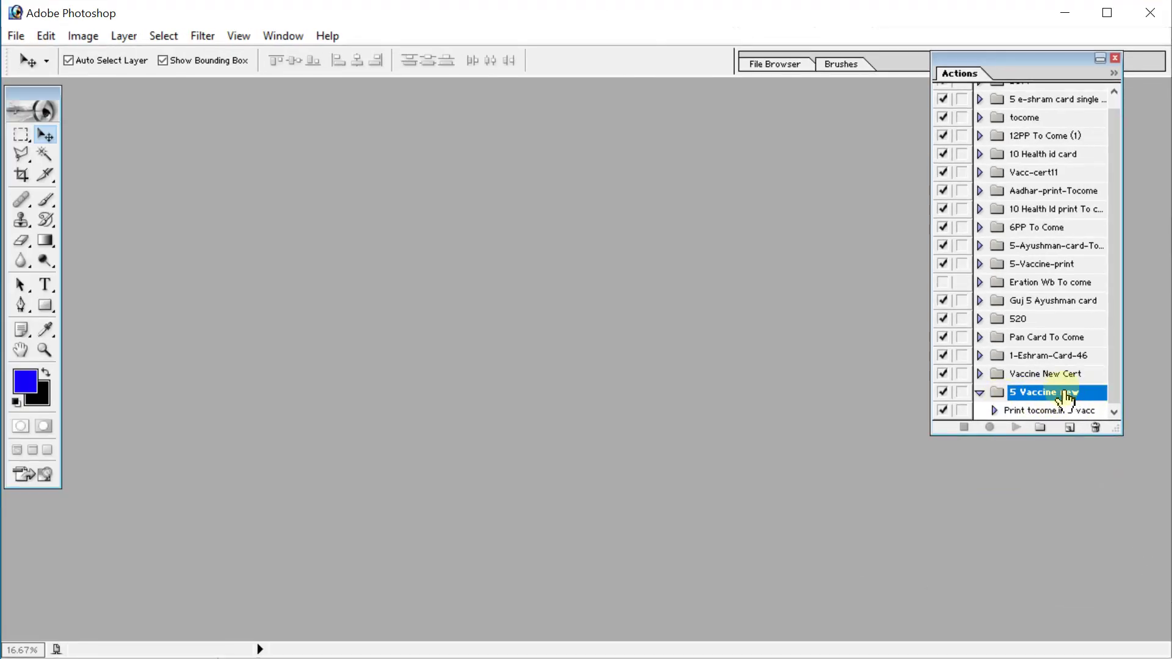
{"action": "left_click", "coordinate": [1031, 412]}
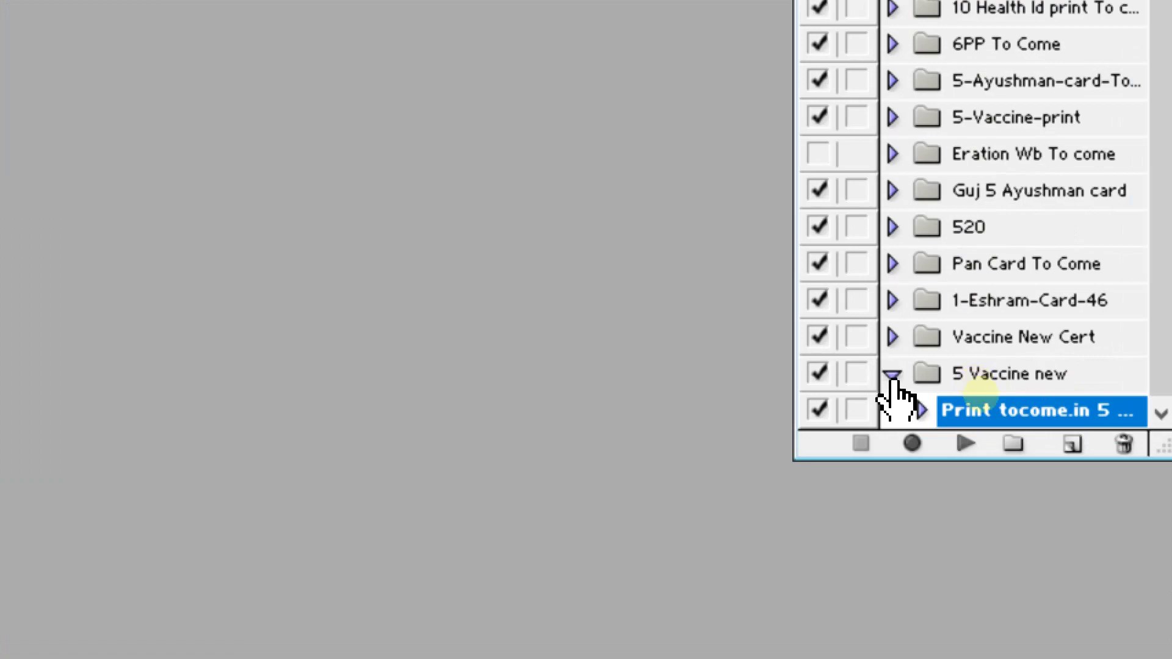
{"action": "left_click", "coordinate": [892, 375]}
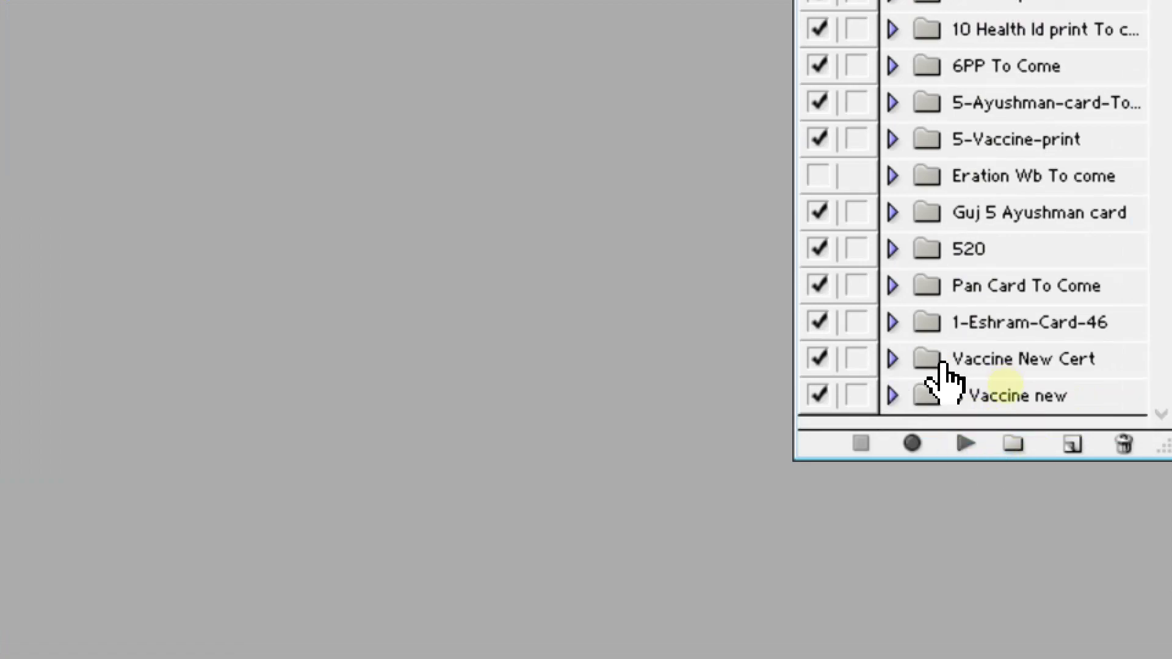
{"action": "left_click", "coordinate": [893, 396]}
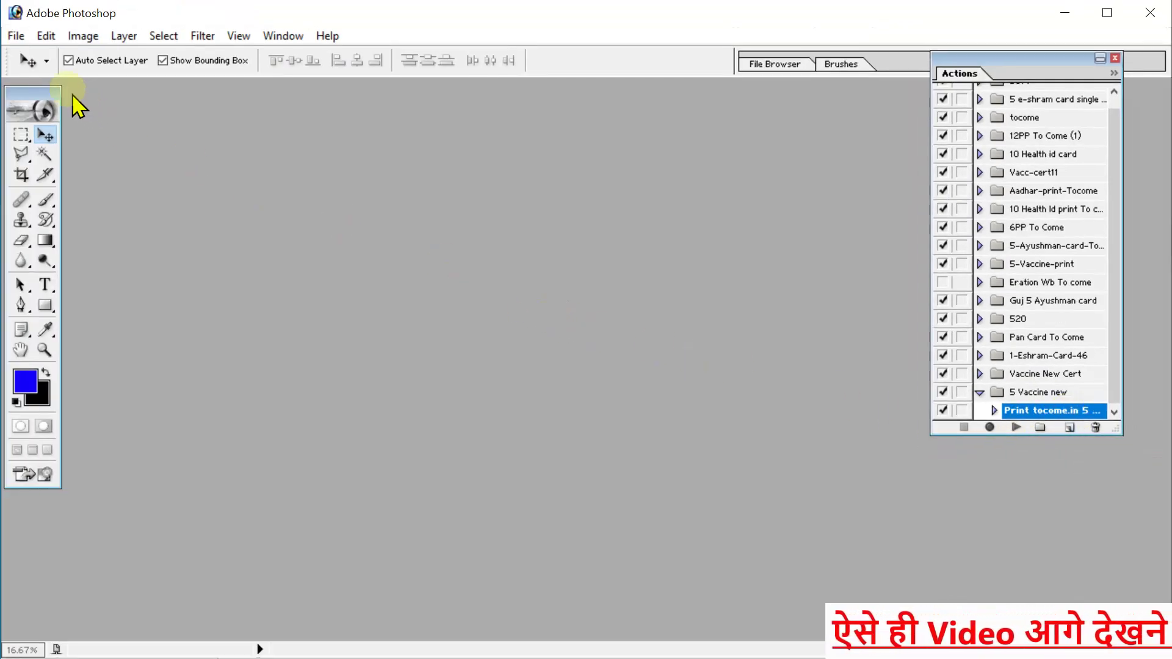
Open the single PDF "certificate(1)(1)(1)(1)(1)(1)(1)(1)(1)" from New folder for rasterizing
{"action": "left_click", "coordinate": [18, 36]}
{"action": "left_click", "coordinate": [37, 79]}
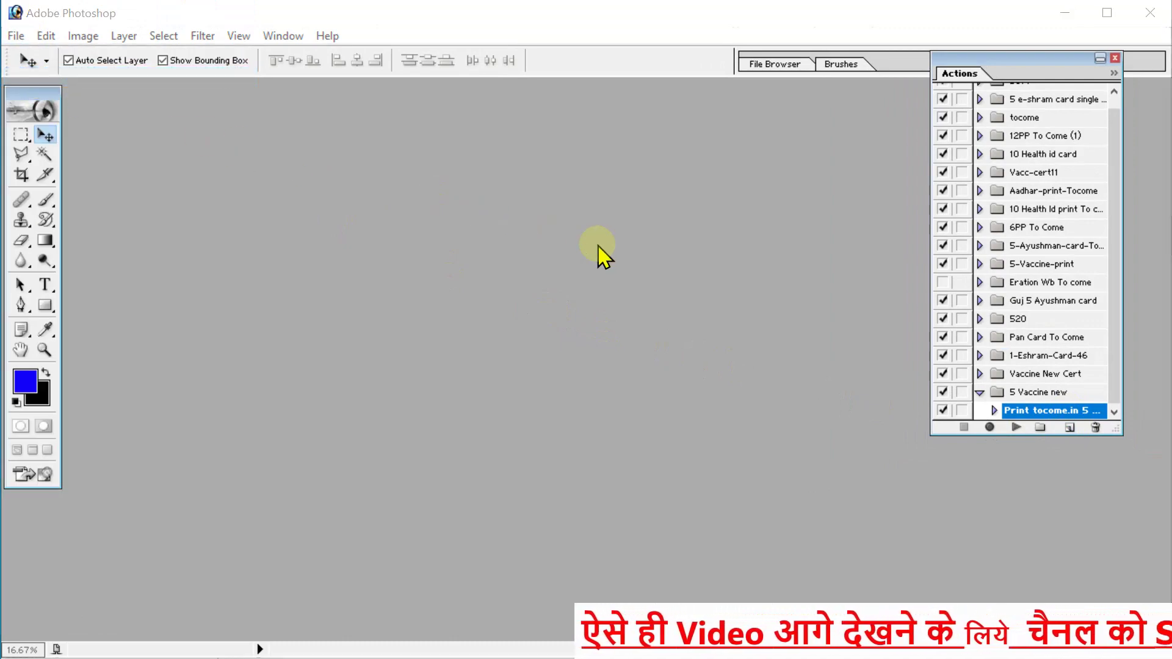
{"action": "left_click", "coordinate": [517, 149]}
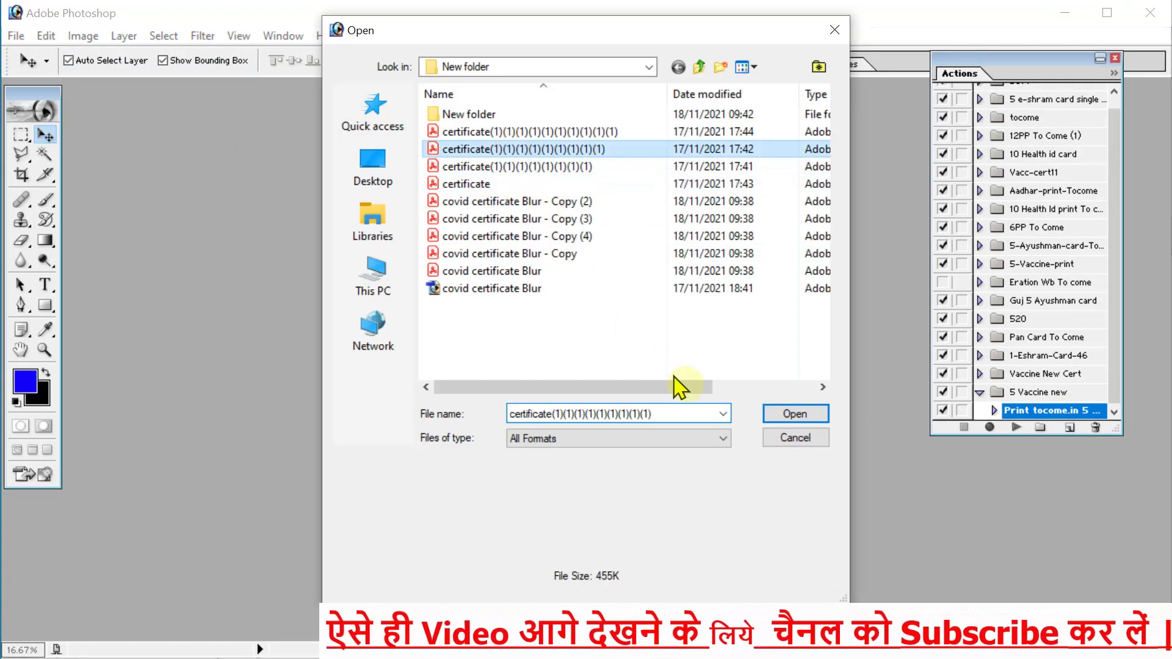
{"action": "left_click", "coordinate": [803, 415]}
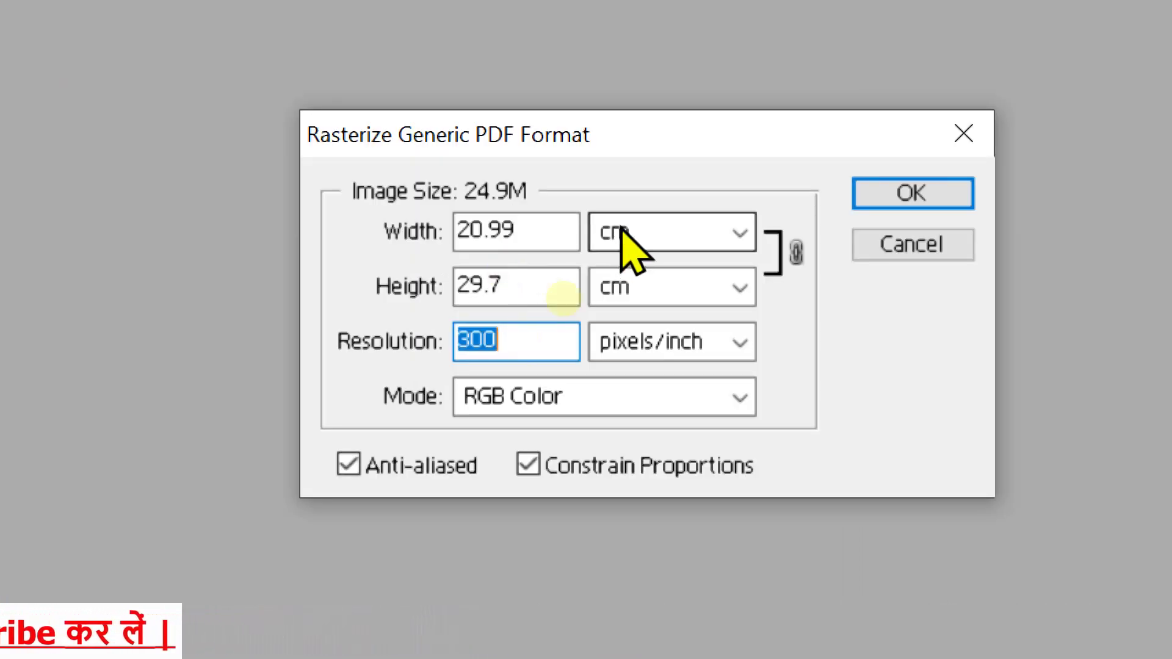
Try a rasterizing resolution of 72, set it back to 300 pixels/inch, and cancel the PDF import
{"action": "left_click", "coordinate": [504, 339]}
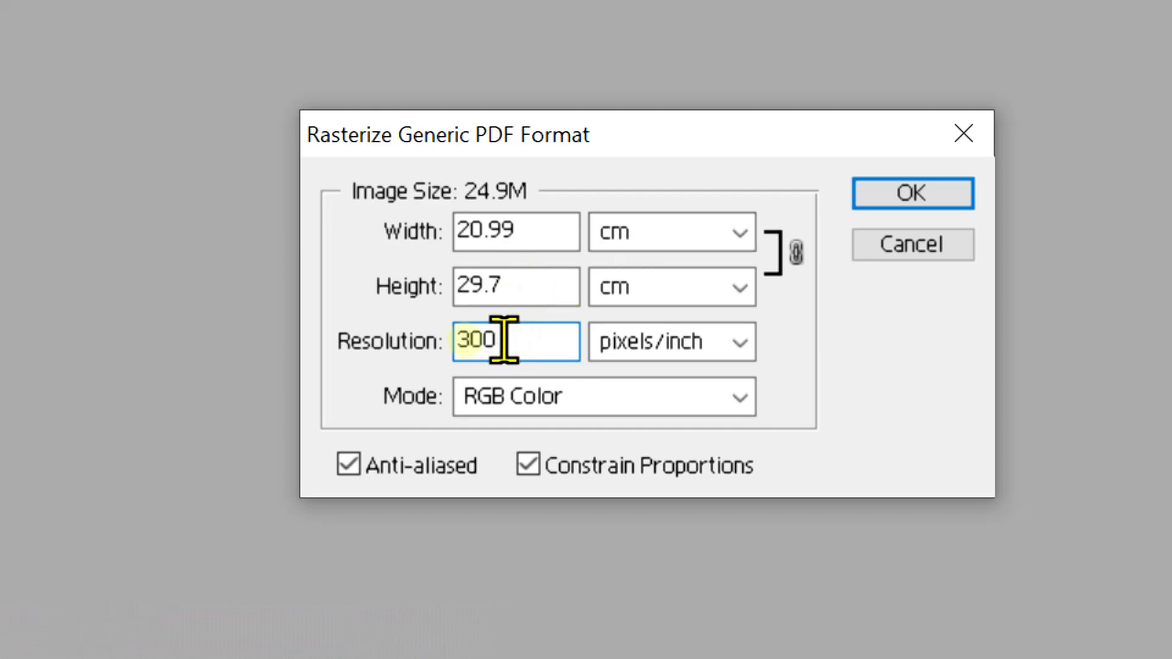
{"action": "left_click_drag", "start_coordinate": [503, 339], "coordinate": [397, 375]}
{"action": "type", "text": "72"}
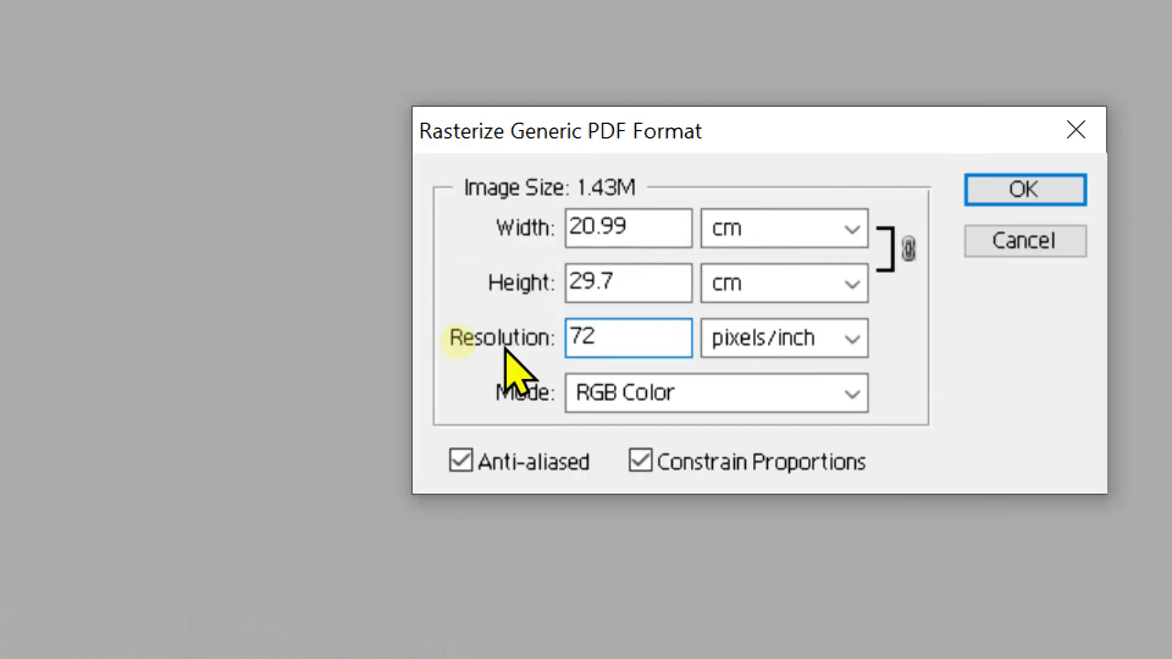
{"action": "key", "text": "BackSpace"}
{"action": "type", "text": "3"}
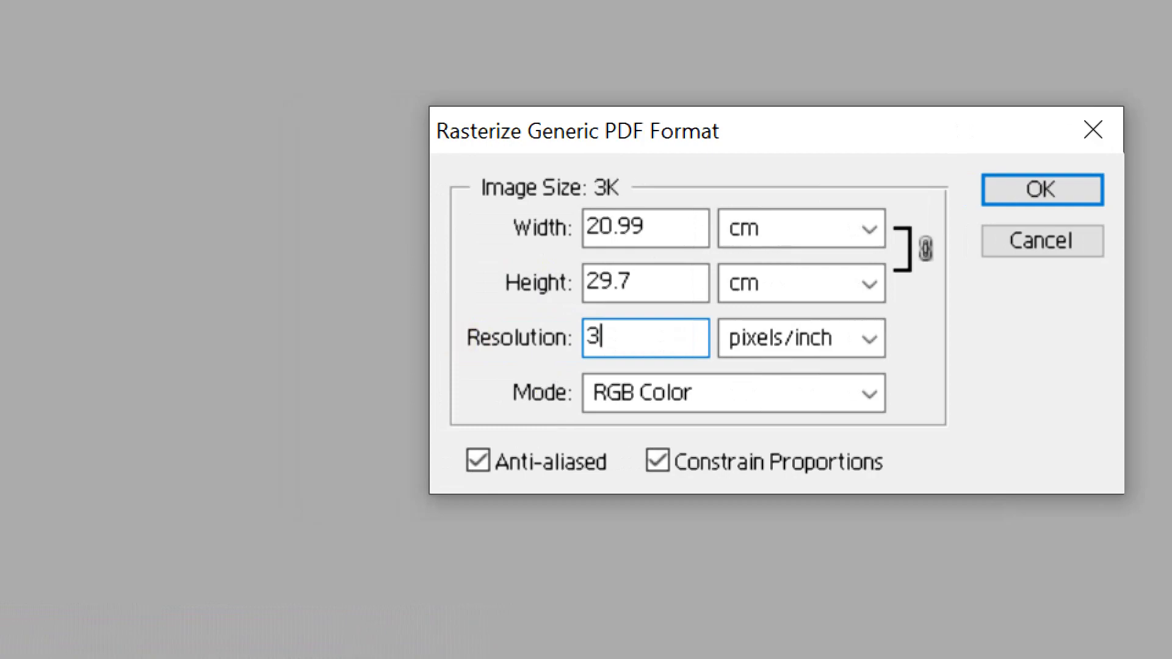
{"action": "type", "text": "00"}
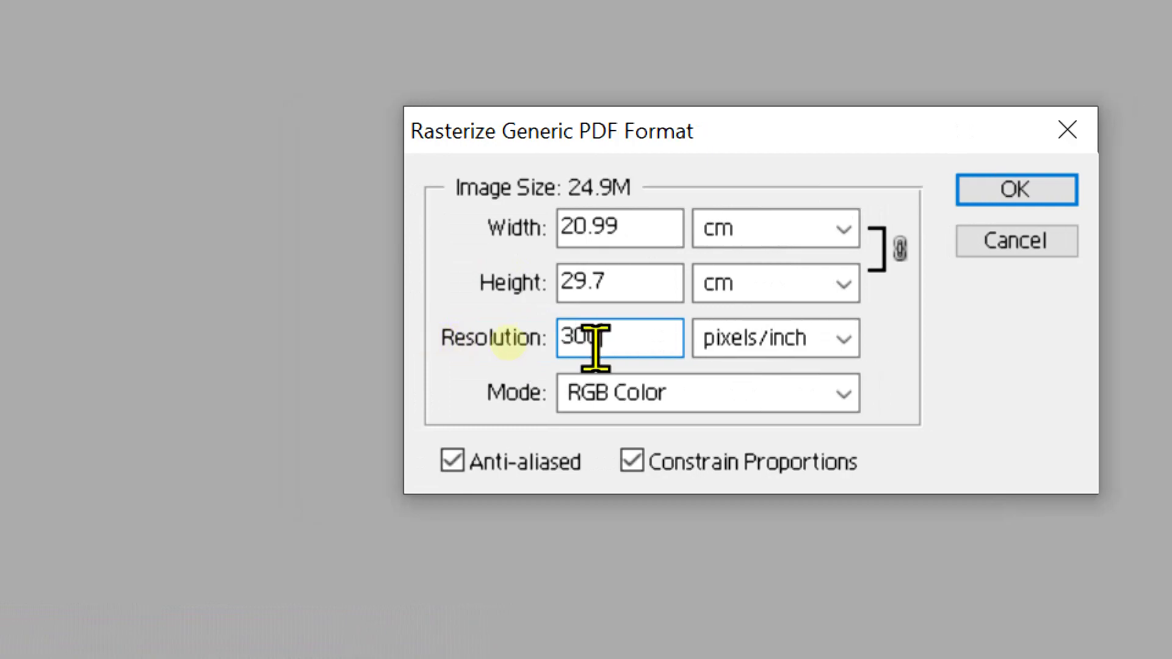
{"action": "left_click_drag", "start_coordinate": [612, 343], "coordinate": [515, 337]}
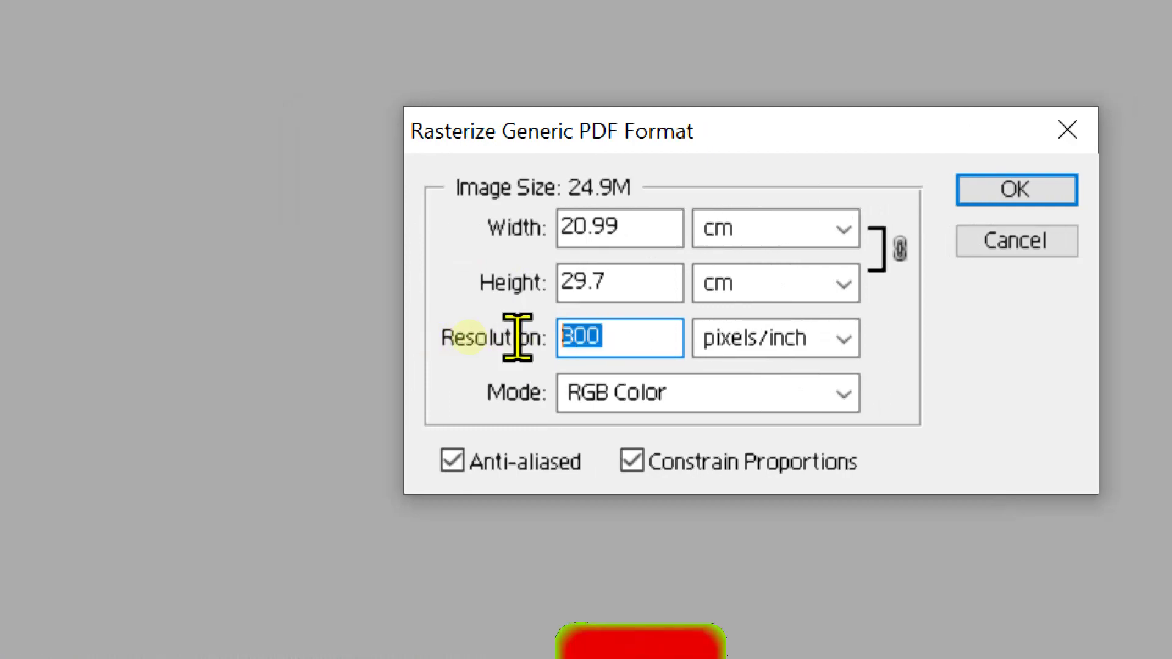
{"action": "left_click", "coordinate": [604, 335]}
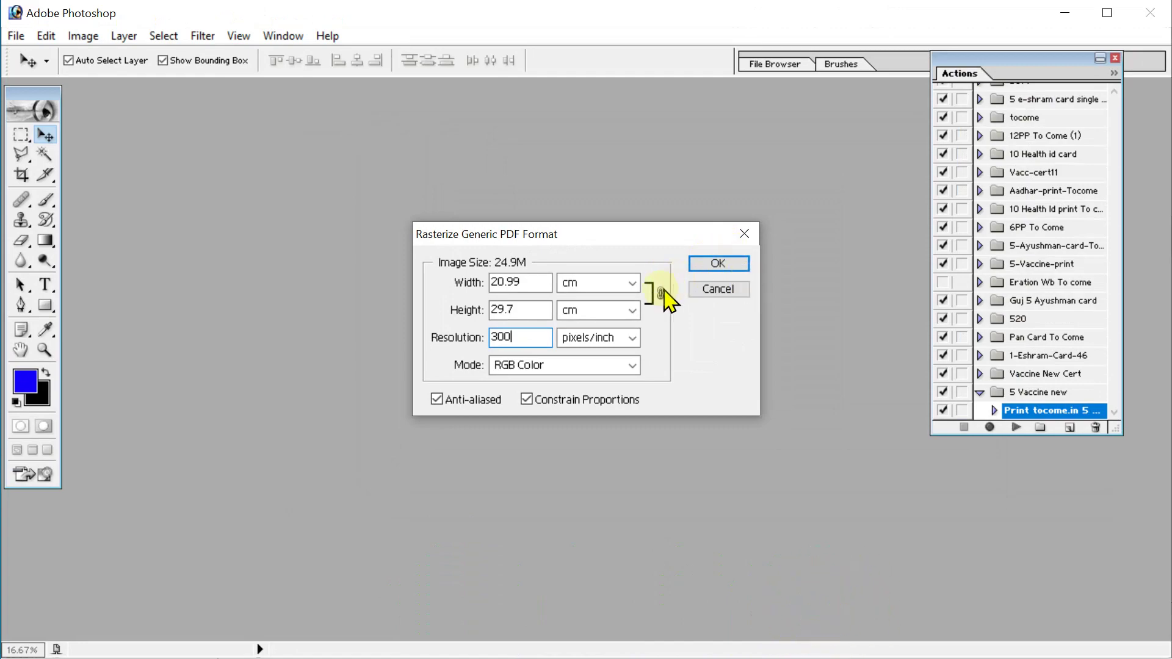
{"action": "left_click", "coordinate": [11, 38]}
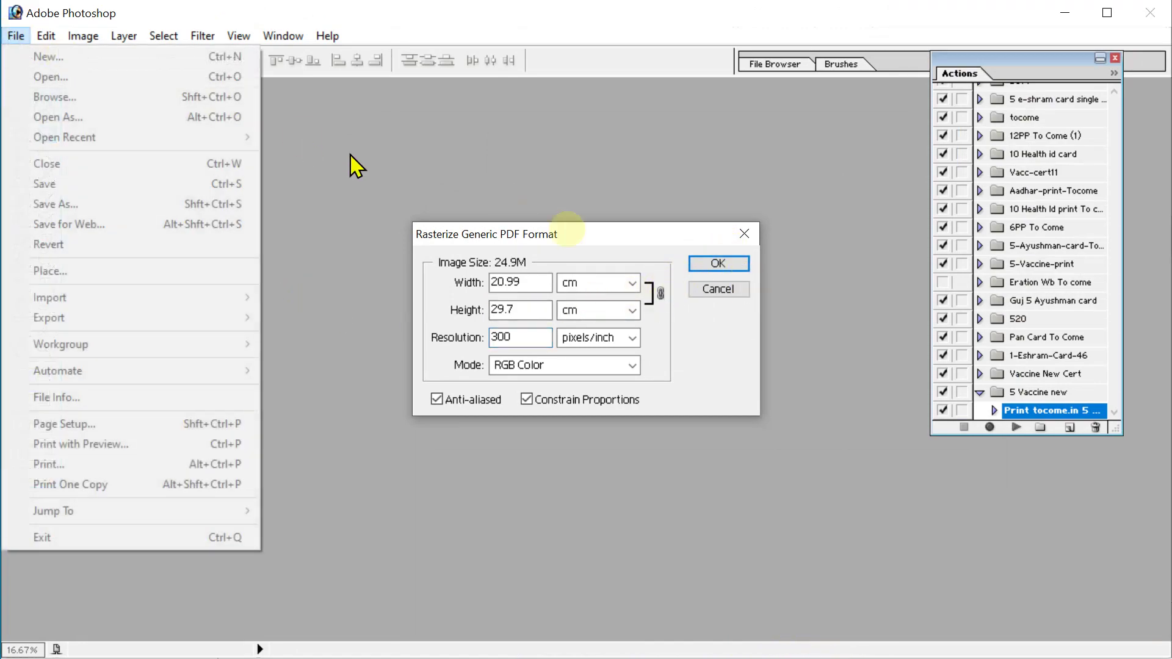
{"action": "left_click", "coordinate": [715, 288]}
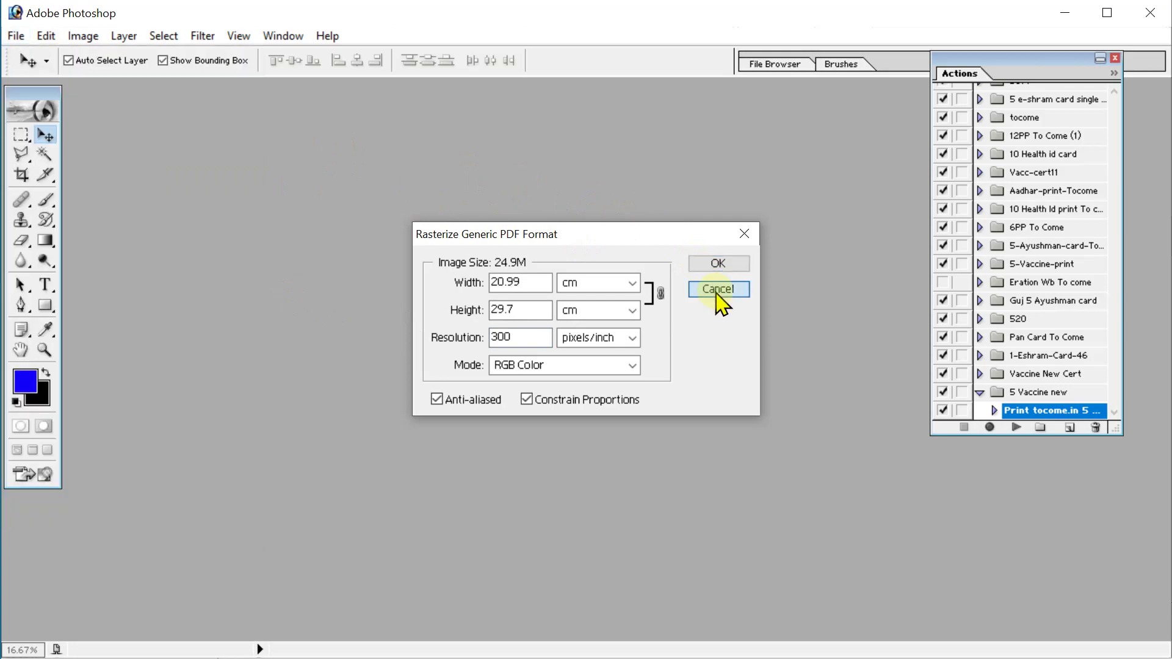
{"action": "left_click", "coordinate": [16, 36]}
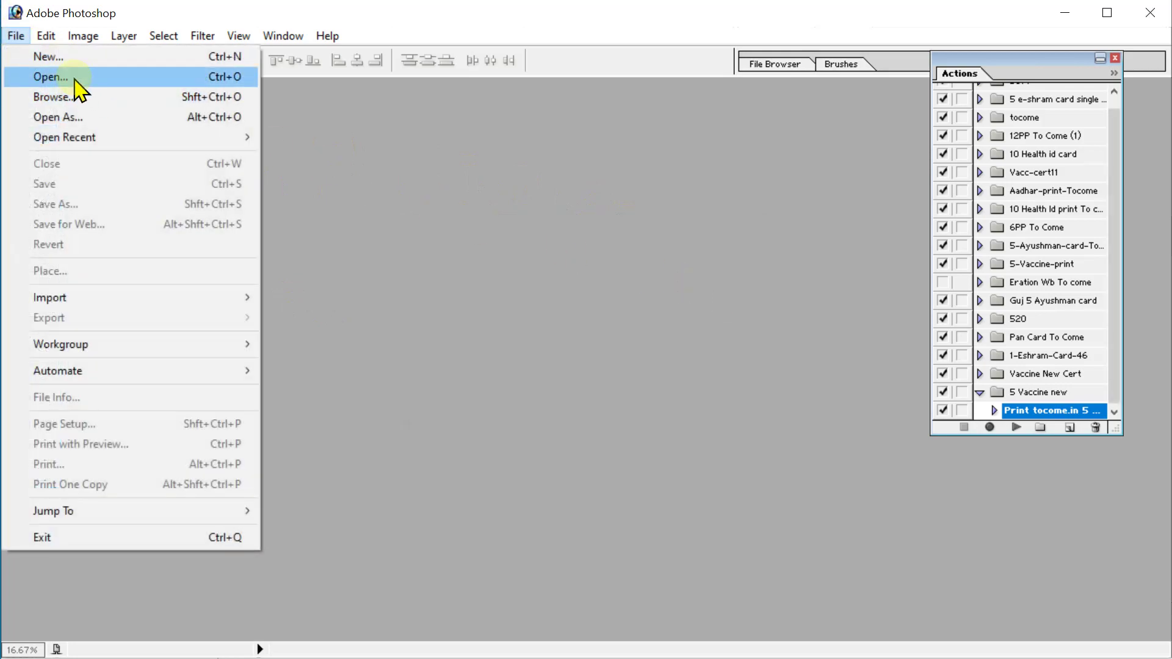
{"action": "left_click", "coordinate": [67, 78]}
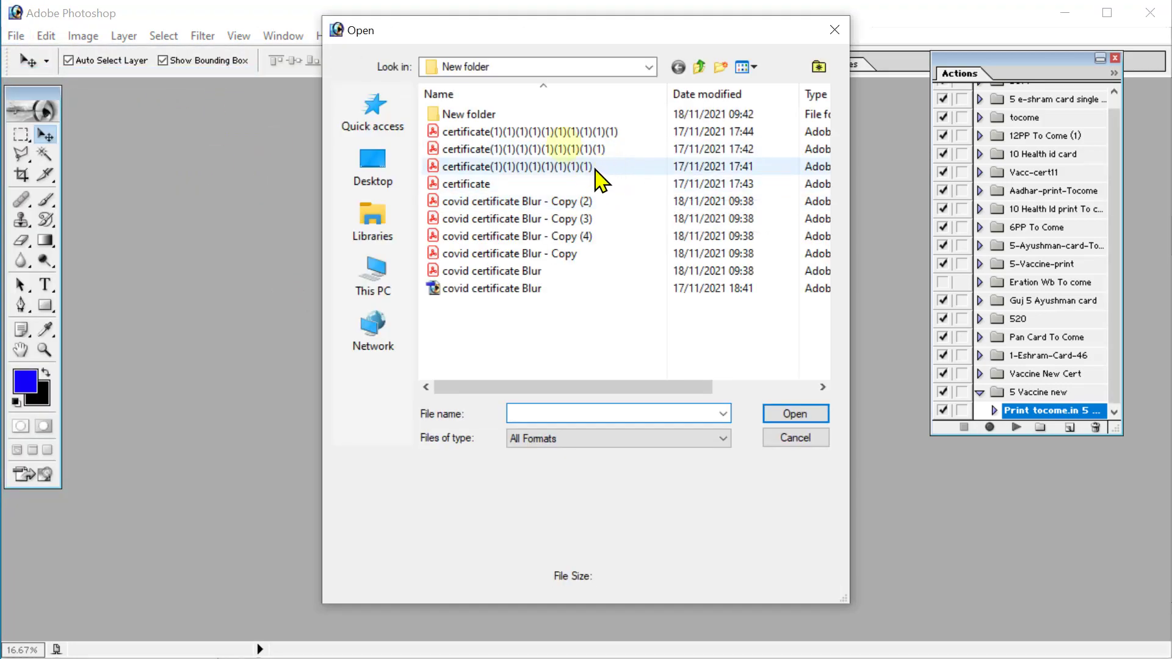
{"action": "left_click_drag", "start_coordinate": [608, 182], "coordinate": [531, 125]}
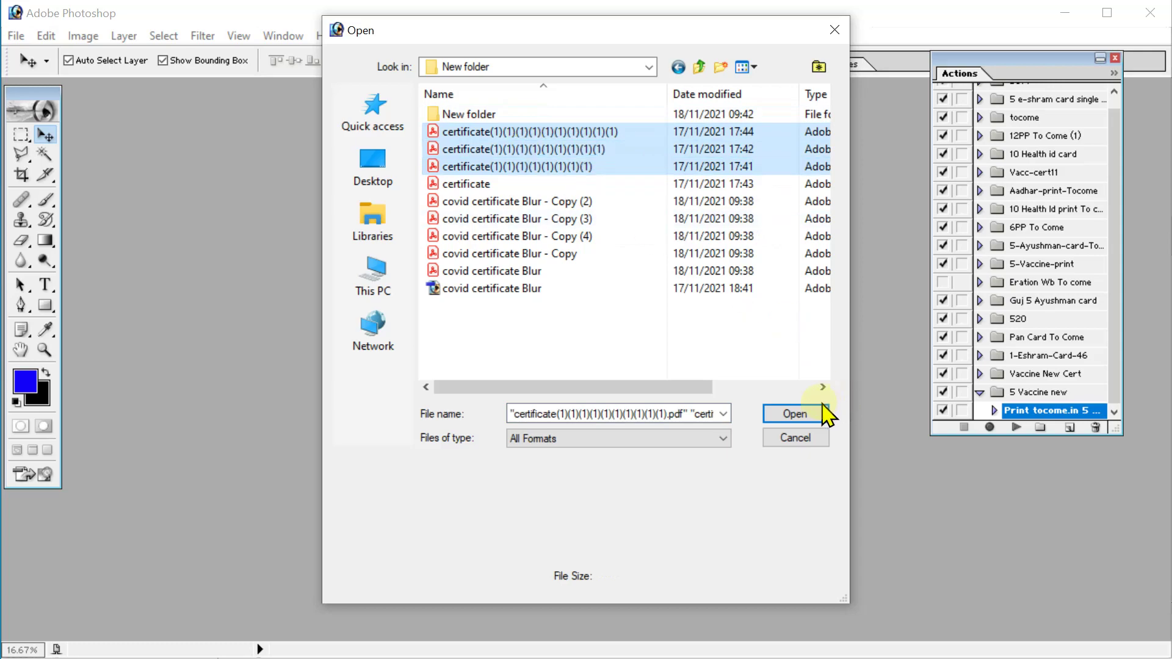
{"action": "left_click", "coordinate": [795, 414]}
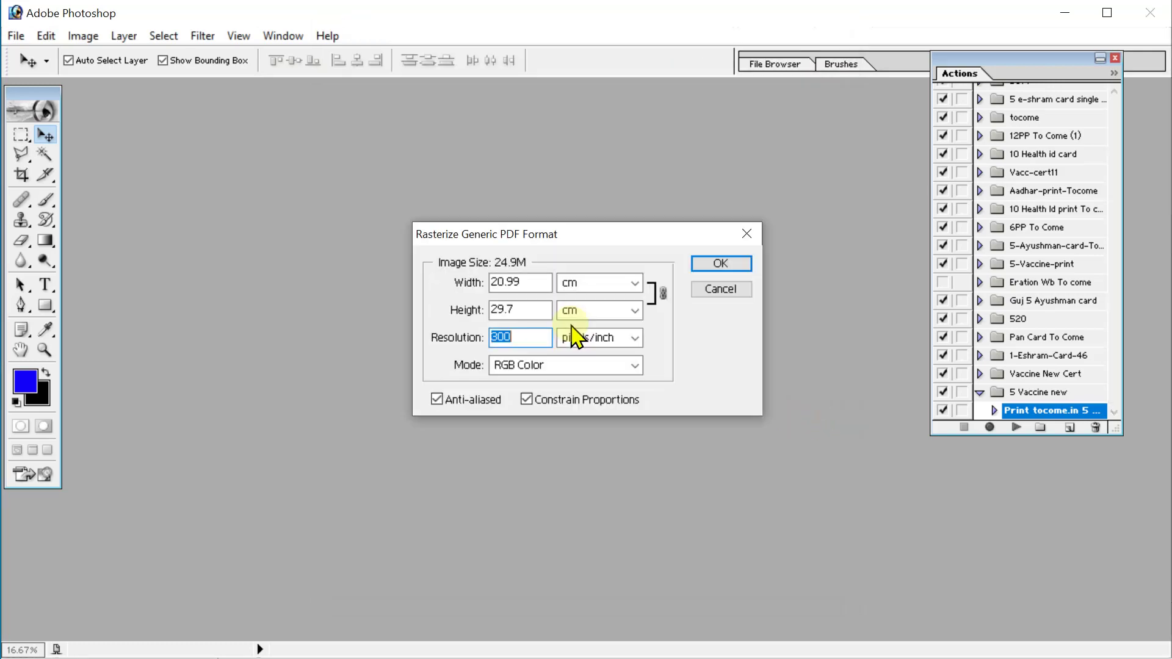
{"action": "left_click", "coordinate": [726, 291]}
Open the five PDFs "covid certificate Blur", "- Copy", "- Copy (2)", "- Copy (3)" and "- Copy (4)" together from New folder
{"action": "left_click", "coordinate": [16, 36]}
{"action": "left_click", "coordinate": [36, 76]}
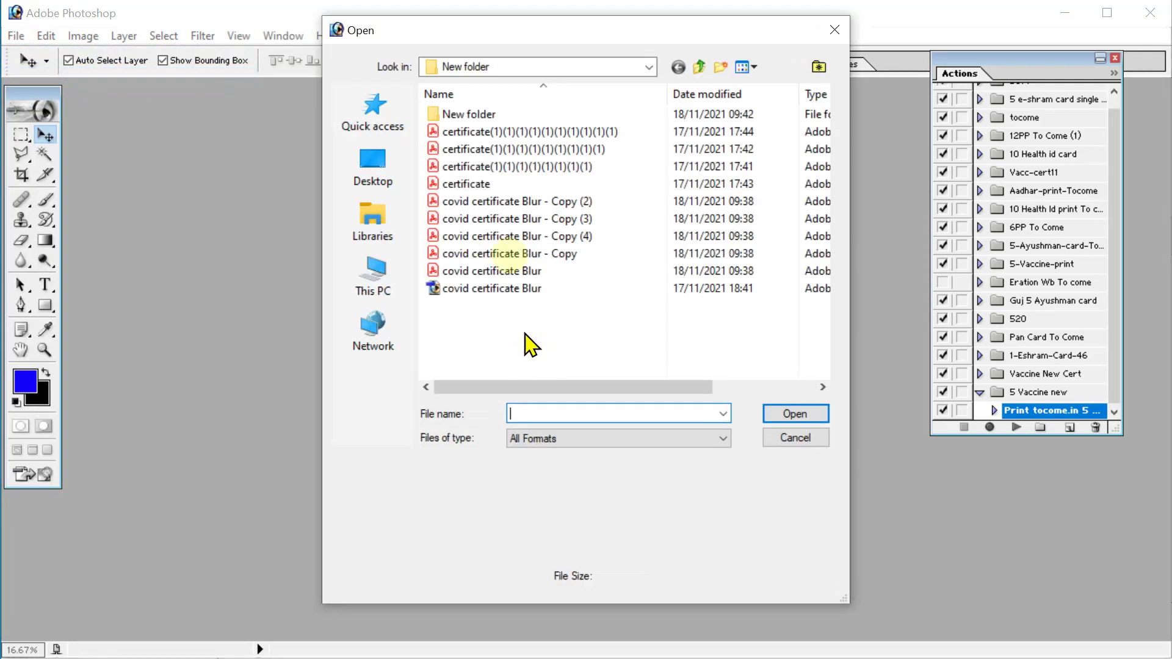
{"action": "left_click", "coordinate": [516, 270]}
{"action": "left_click", "coordinate": [515, 254], "text": "ctrl"}
{"action": "left_click", "coordinate": [515, 255], "text": "ctrl"}
{"action": "left_click", "coordinate": [514, 253], "text": "ctrl"}
{"action": "left_click", "coordinate": [512, 235], "text": "ctrl"}
{"action": "left_click", "coordinate": [503, 220], "text": "ctrl"}
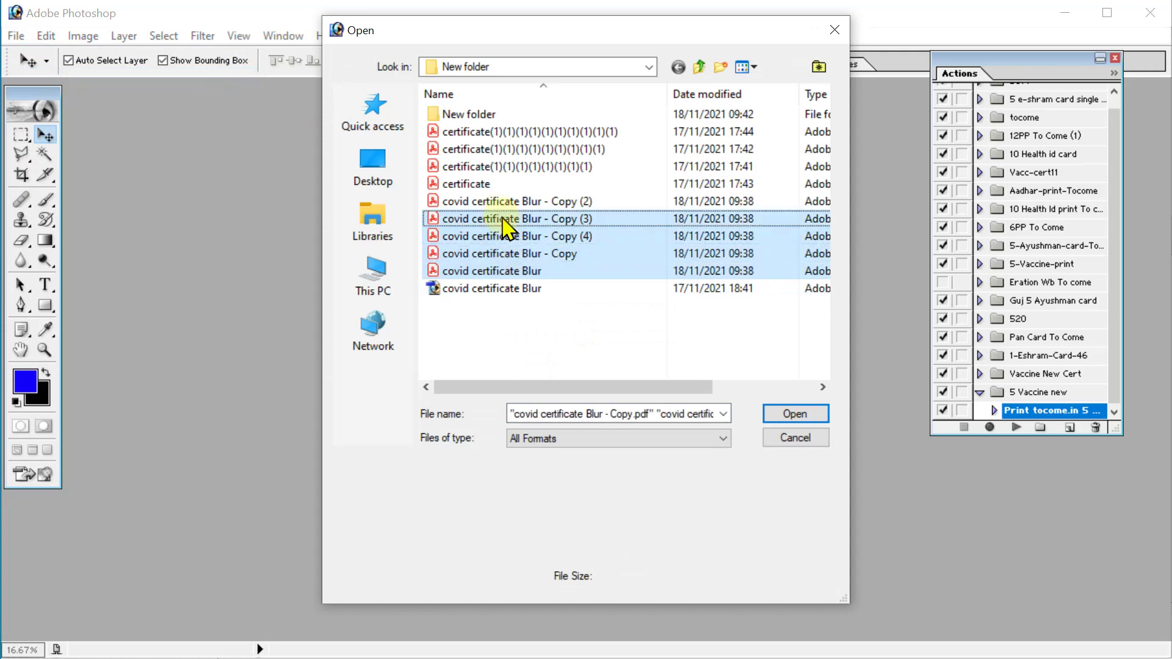
{"action": "left_click", "coordinate": [497, 201], "text": "ctrl"}
{"action": "left_click", "coordinate": [795, 415]}
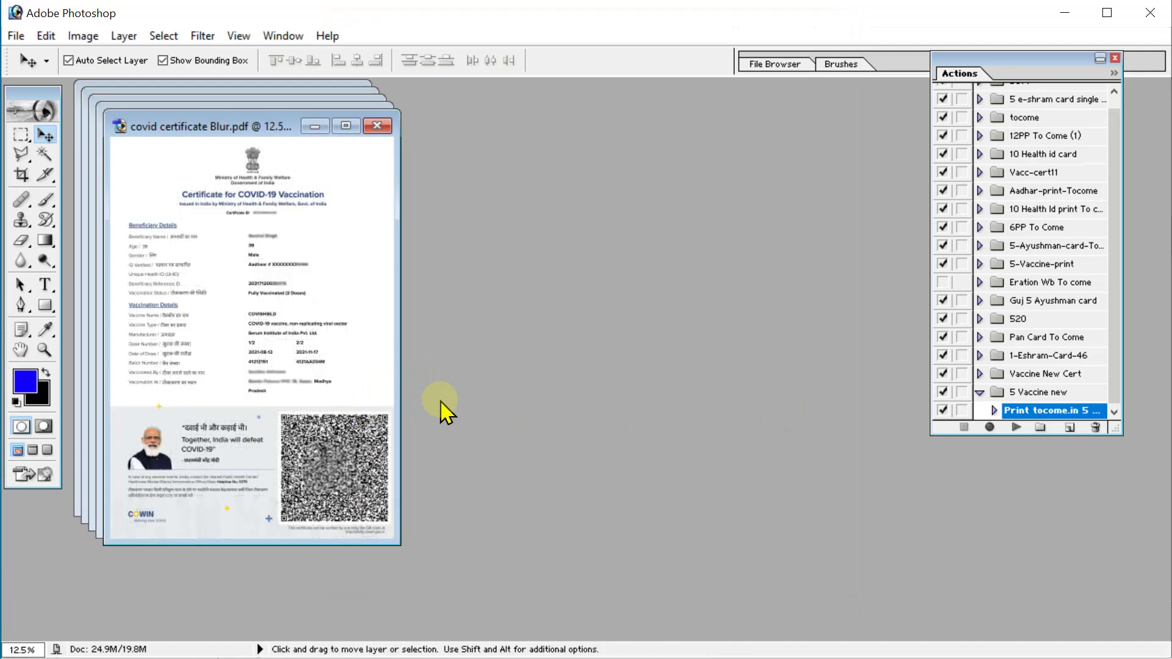
Set the background color to a bright blue, about hex 050BFA, to match the blue foreground color
{"action": "left_click", "coordinate": [34, 393]}
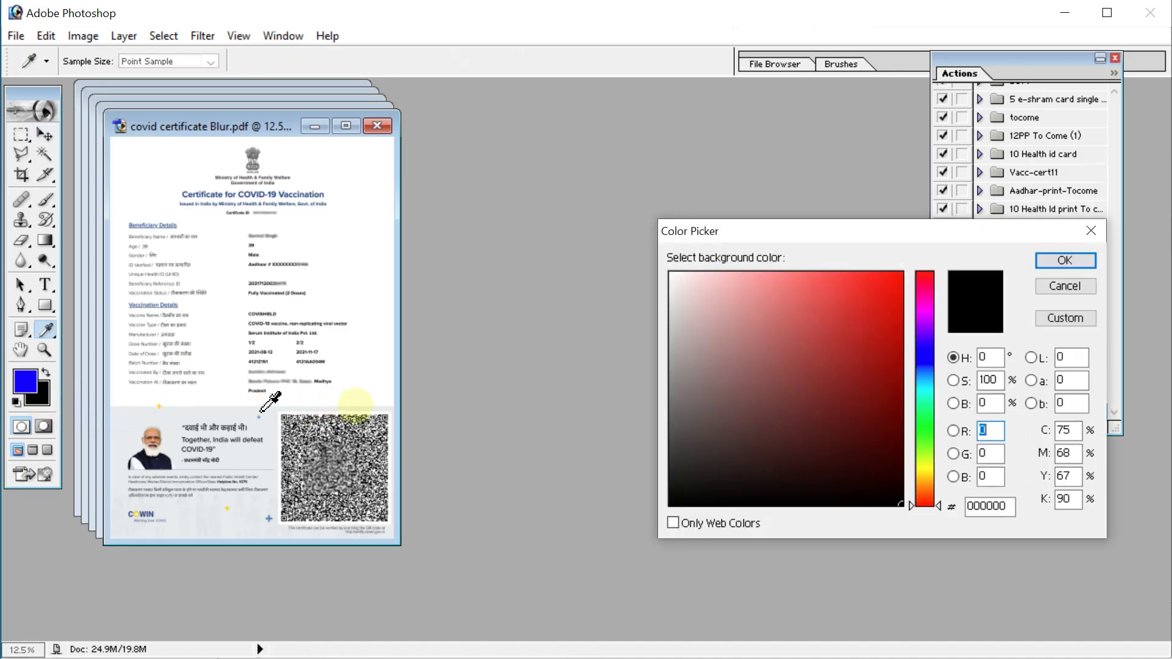
{"action": "left_click_drag", "start_coordinate": [925, 378], "coordinate": [928, 354]}
{"action": "left_click_drag", "start_coordinate": [891, 279], "coordinate": [902, 272]}
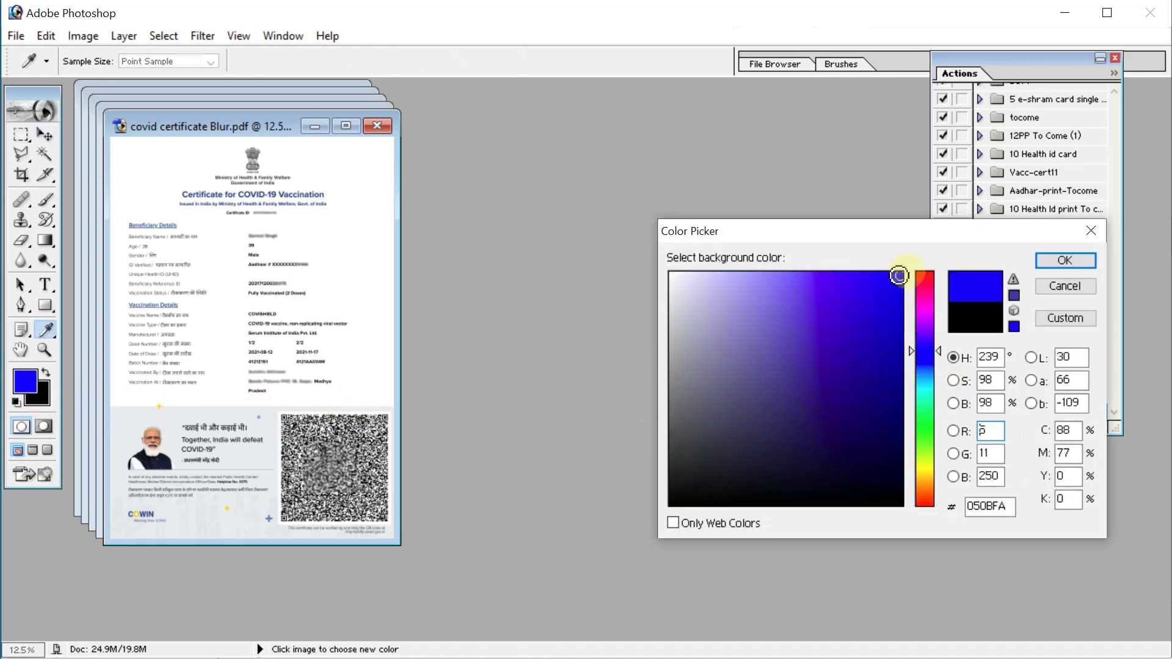
{"action": "left_click", "coordinate": [1049, 265]}
{"action": "key", "text": "v"}
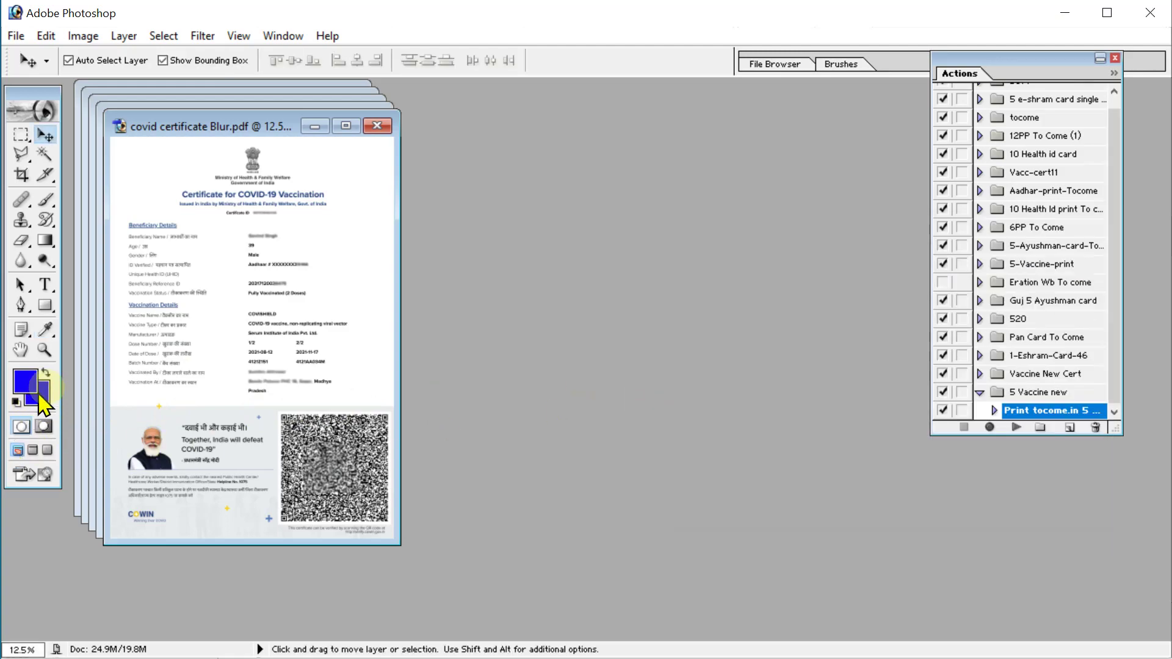
{"action": "key", "text": "ctrl+plus"}
{"action": "key", "text": "ctrl+plus"}
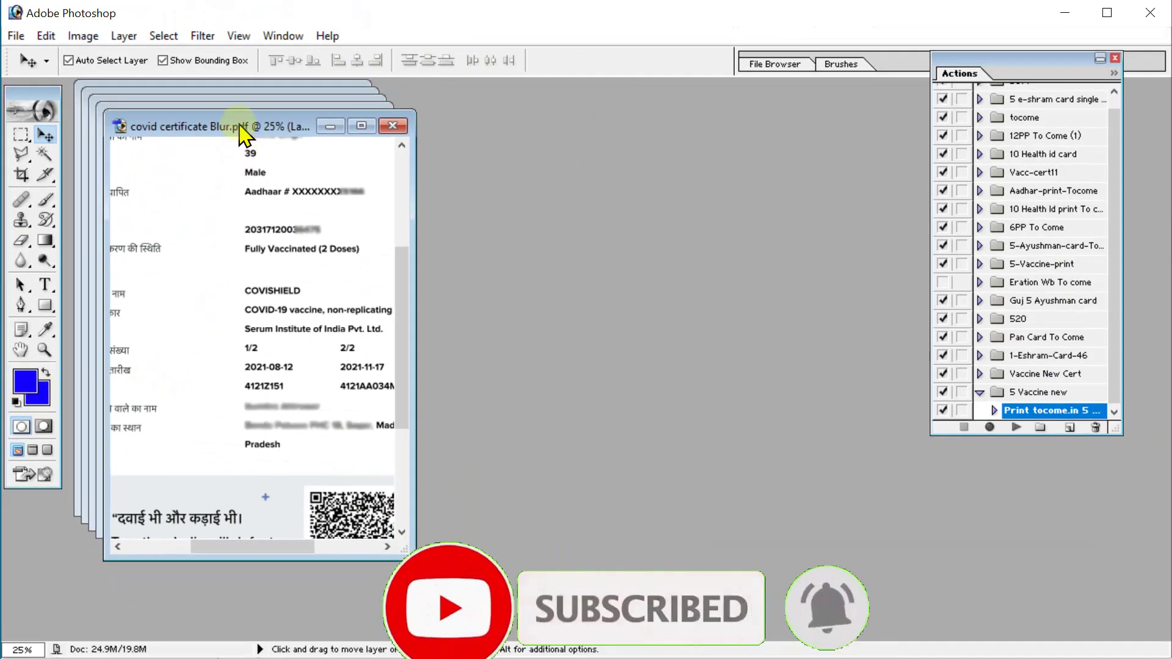
{"action": "key", "text": "ctrl+minus"}
{"action": "key", "text": "ctrl+minus"}
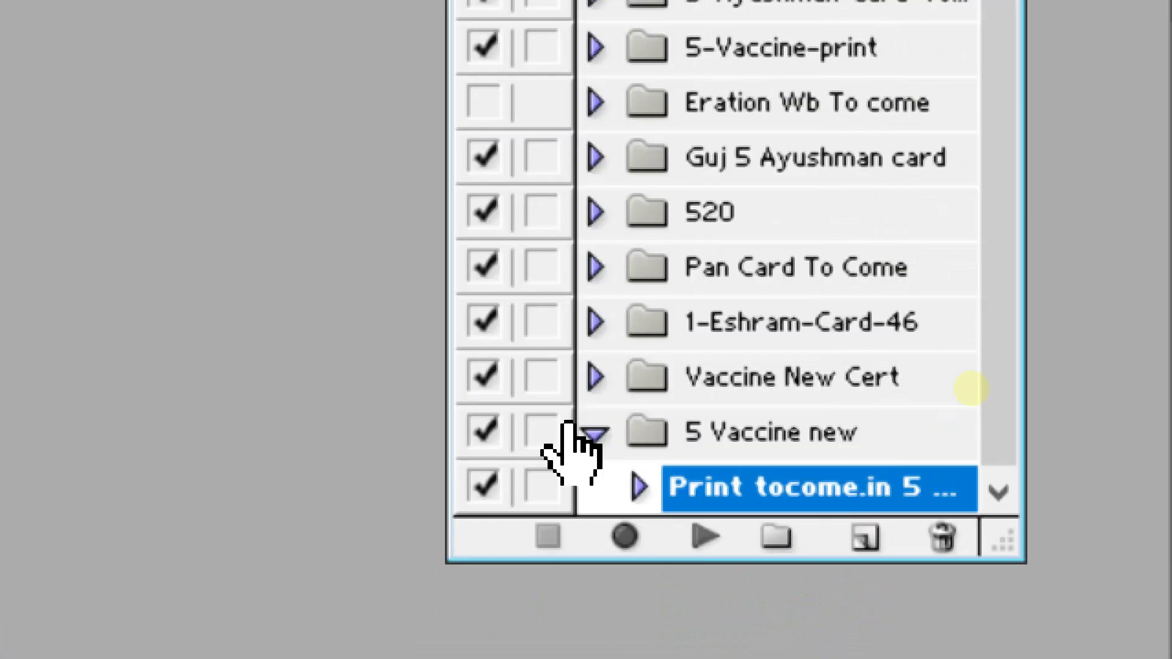
Run the "Print tocome.in 5 vacc" action from the "5 Vaccine new" set on the five open certificates
{"action": "left_click", "coordinate": [589, 432]}
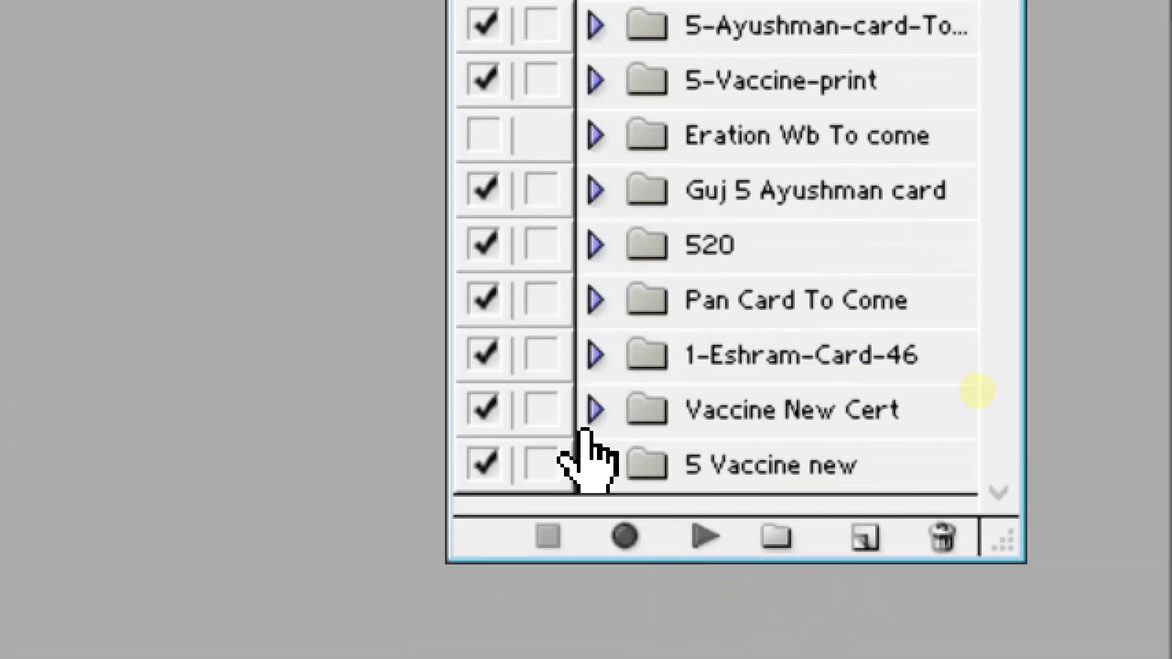
{"action": "left_click", "coordinate": [755, 464]}
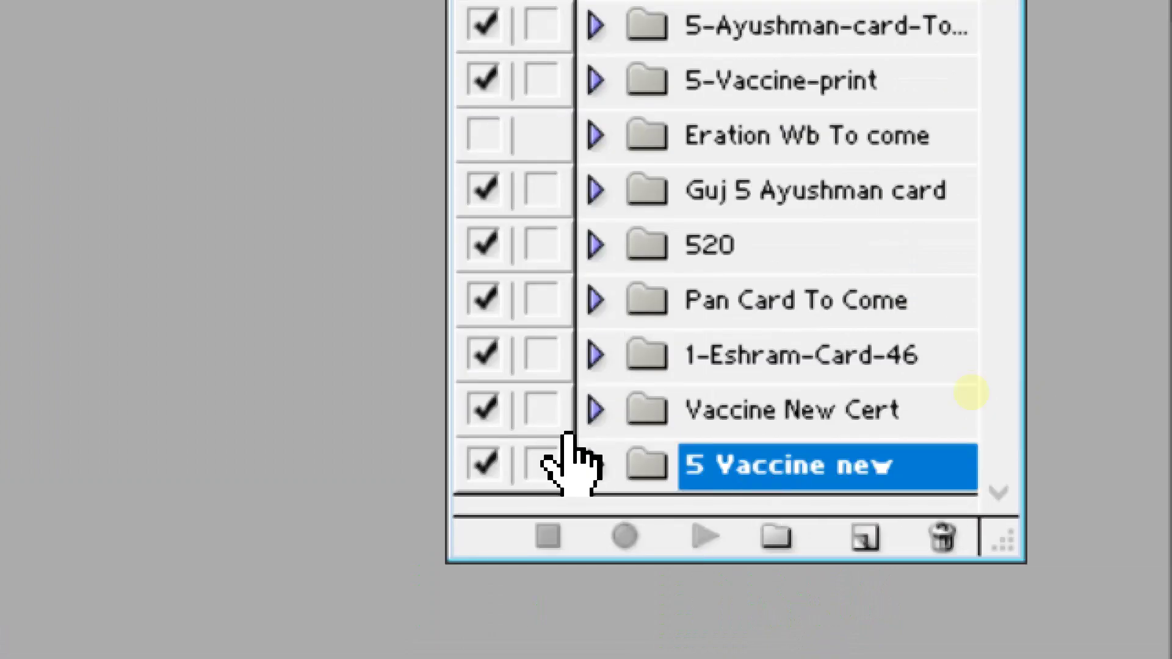
{"action": "left_click", "coordinate": [592, 465]}
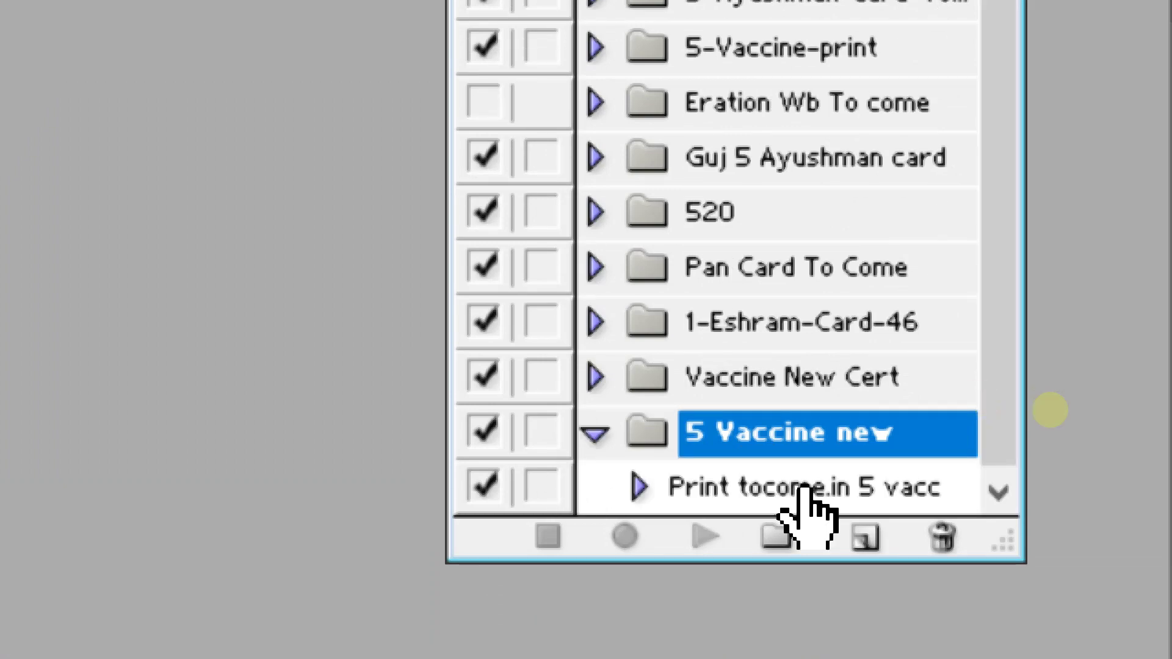
{"action": "left_click", "coordinate": [830, 488]}
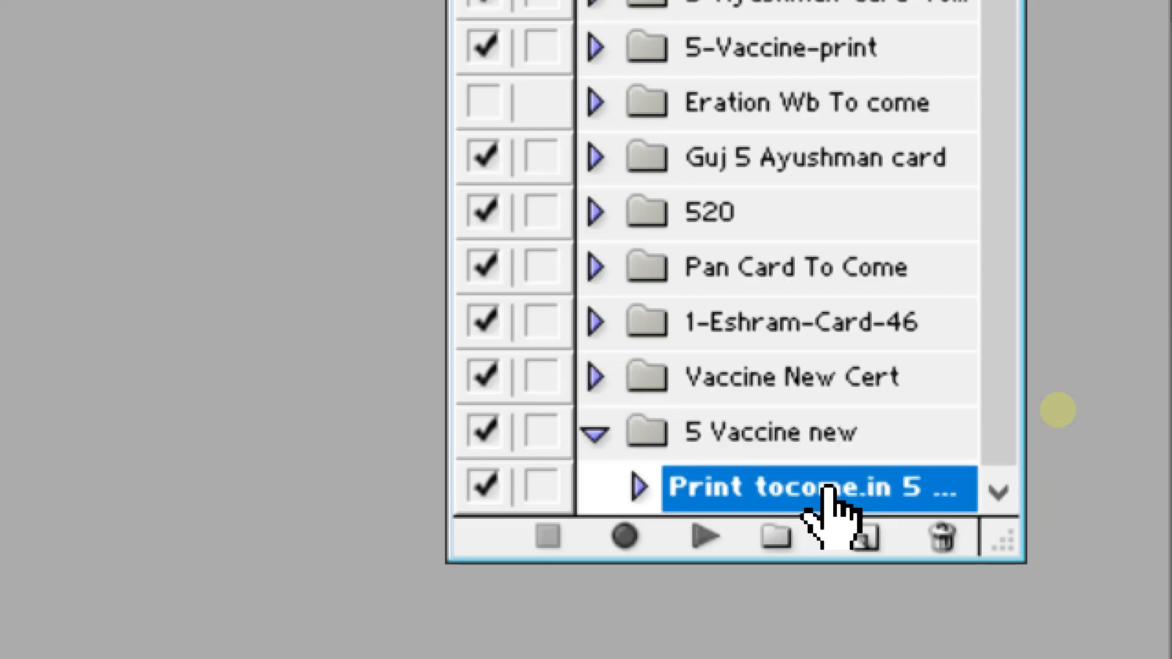
{"action": "double_click", "coordinate": [830, 488]}
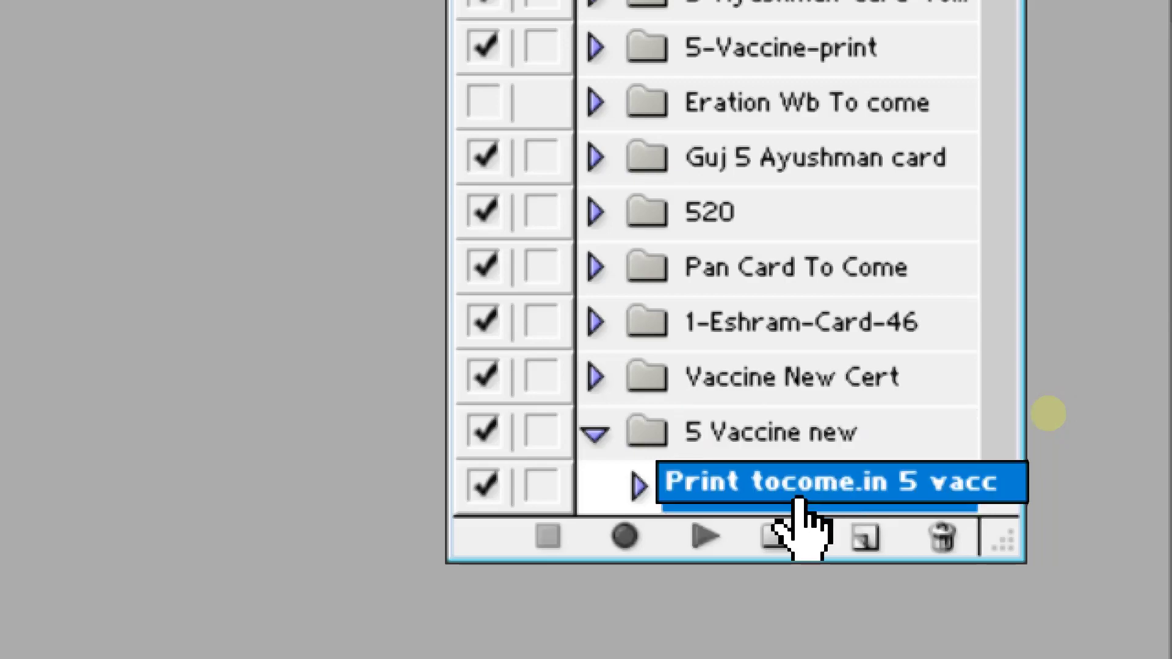
{"action": "key", "text": "Return"}
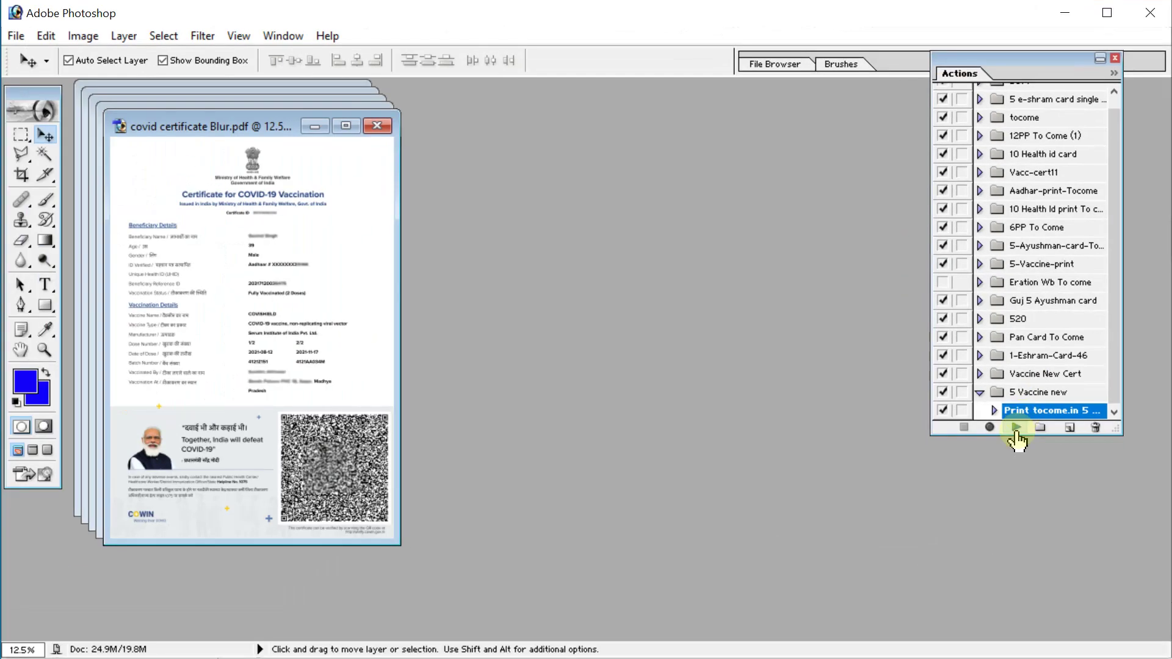
{"action": "left_click", "coordinate": [1016, 428]}
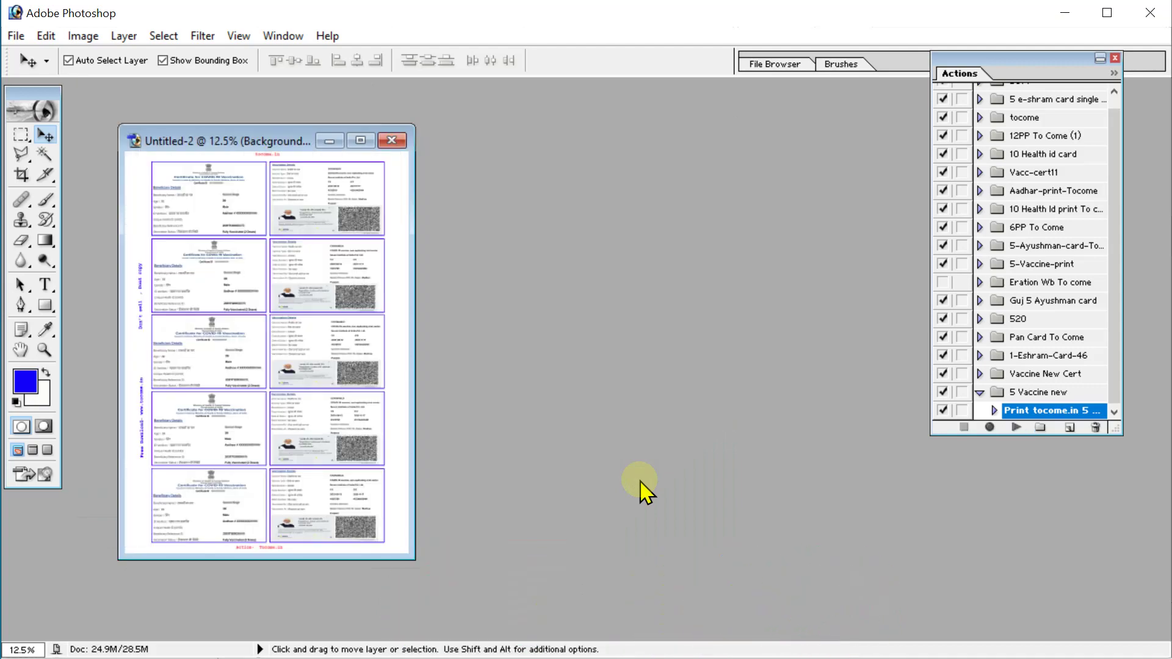
Maximize the document window of the generated print sheet and collapse the Actions palette
{"action": "left_click", "coordinate": [360, 141]}
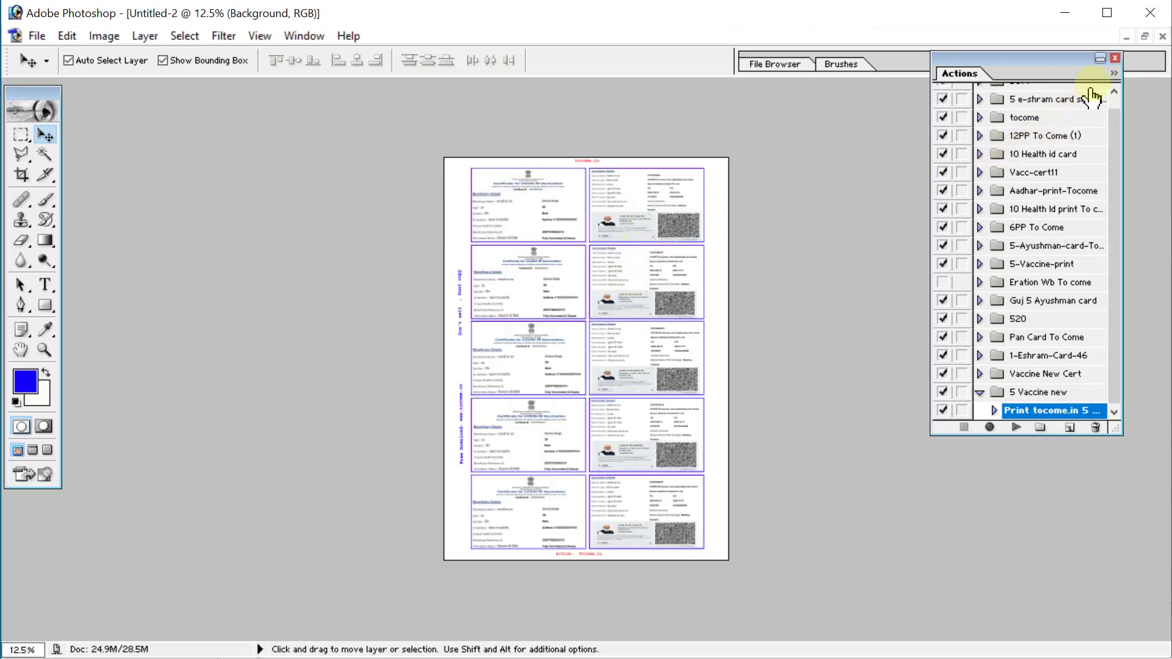
{"action": "left_click", "coordinate": [1100, 58]}
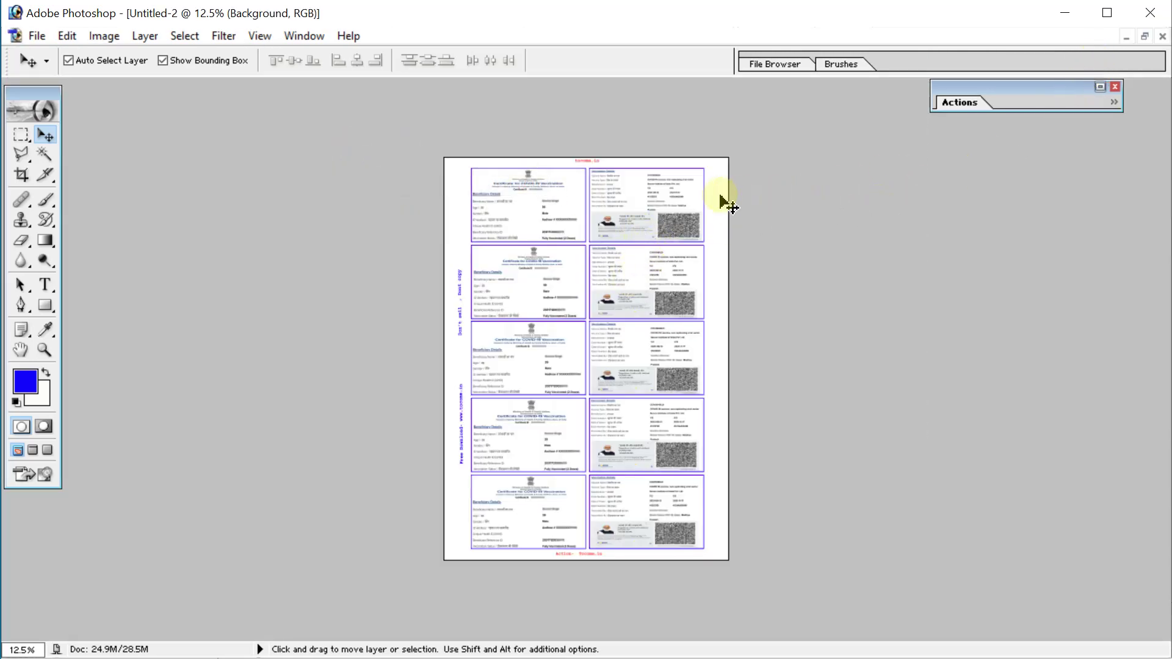
Examine the five certificate pairs on the print sheet up close, checking their layout, blue borders and legibility
{"action": "key", "text": "ctrl+plus"}
{"action": "key", "text": "ctrl+plus"}
{"action": "key", "text": "ctrl+plus"}
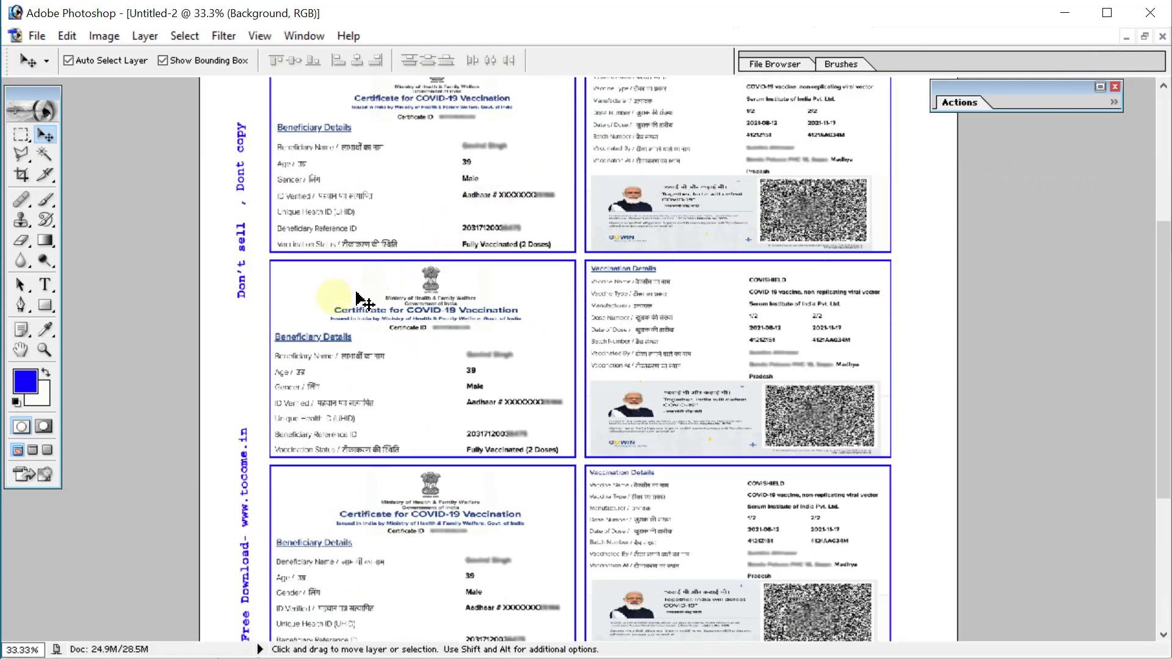
{"action": "scroll", "coordinate": [379, 297], "scroll_direction": "down", "scroll_amount": 8}
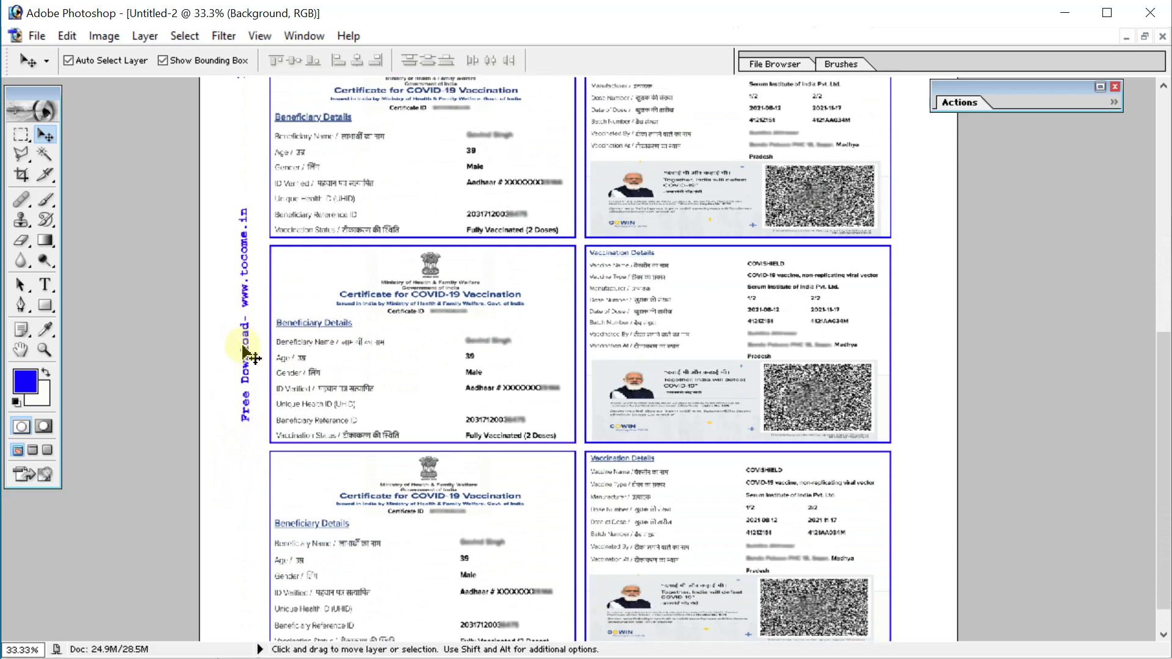
{"action": "scroll", "coordinate": [247, 355], "scroll_direction": "up", "scroll_amount": 8}
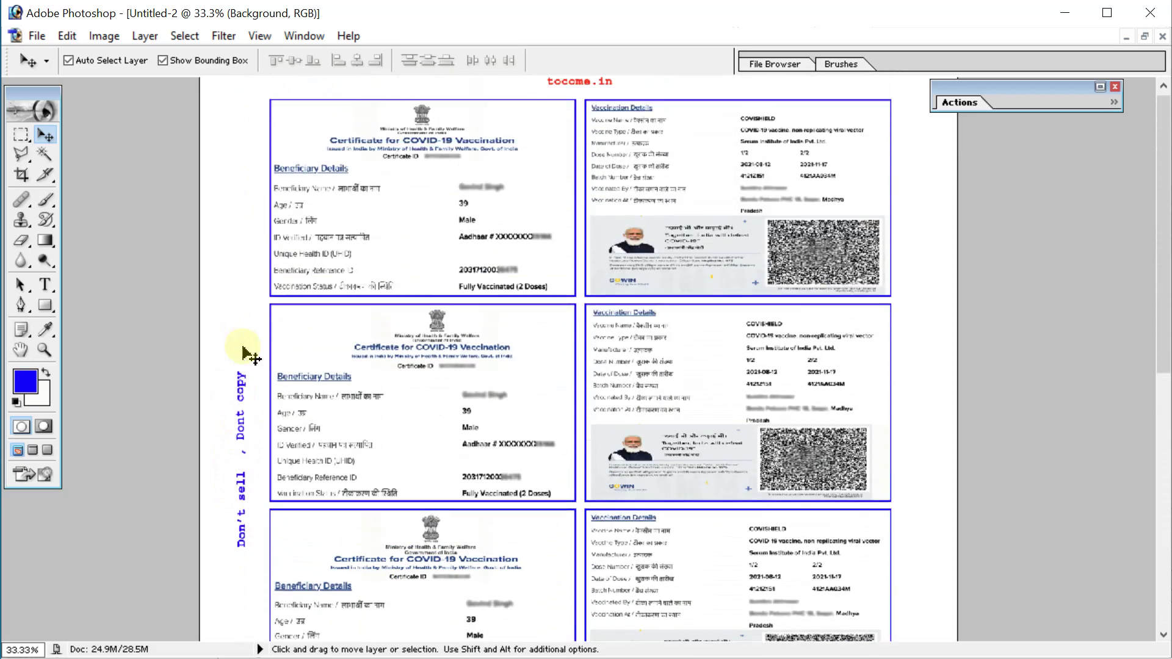
{"action": "scroll", "coordinate": [251, 351], "scroll_direction": "down", "scroll_amount": 10}
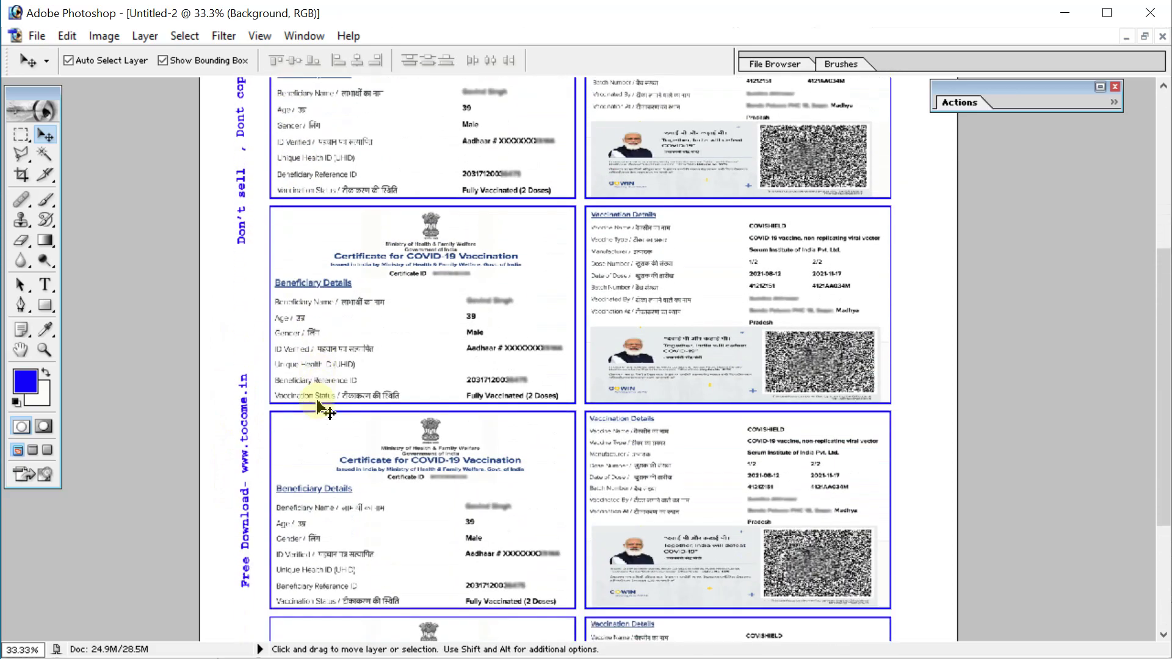
{"action": "scroll", "coordinate": [322, 410], "scroll_direction": "down", "scroll_amount": 10}
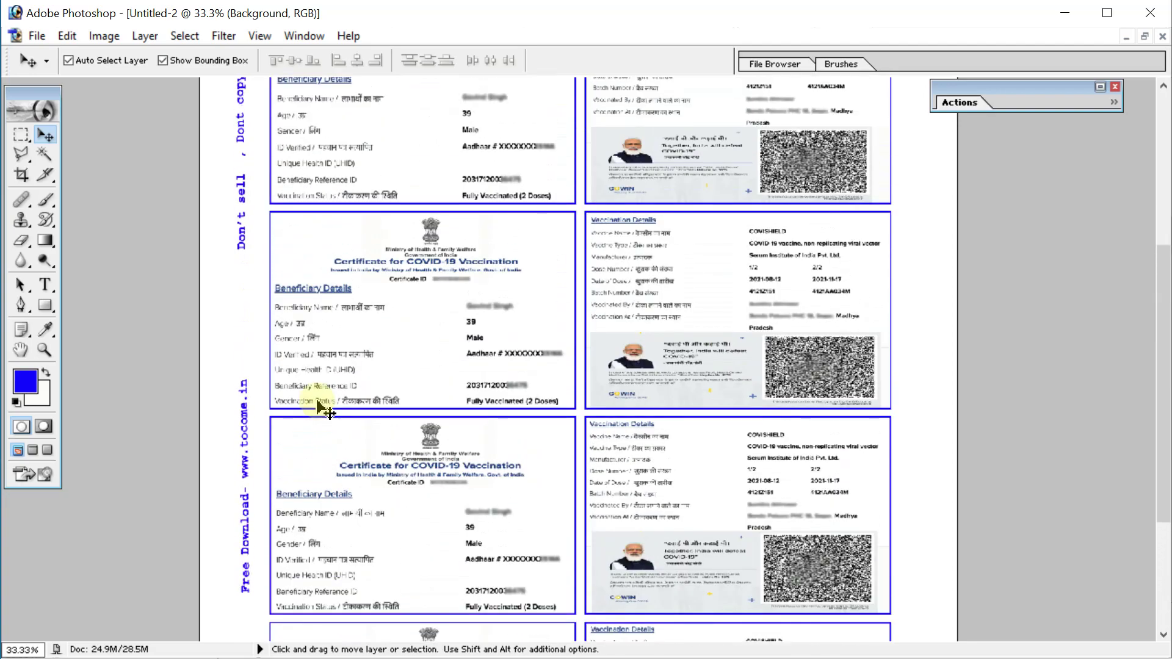
{"action": "scroll", "coordinate": [322, 410], "scroll_direction": "up", "scroll_amount": 10}
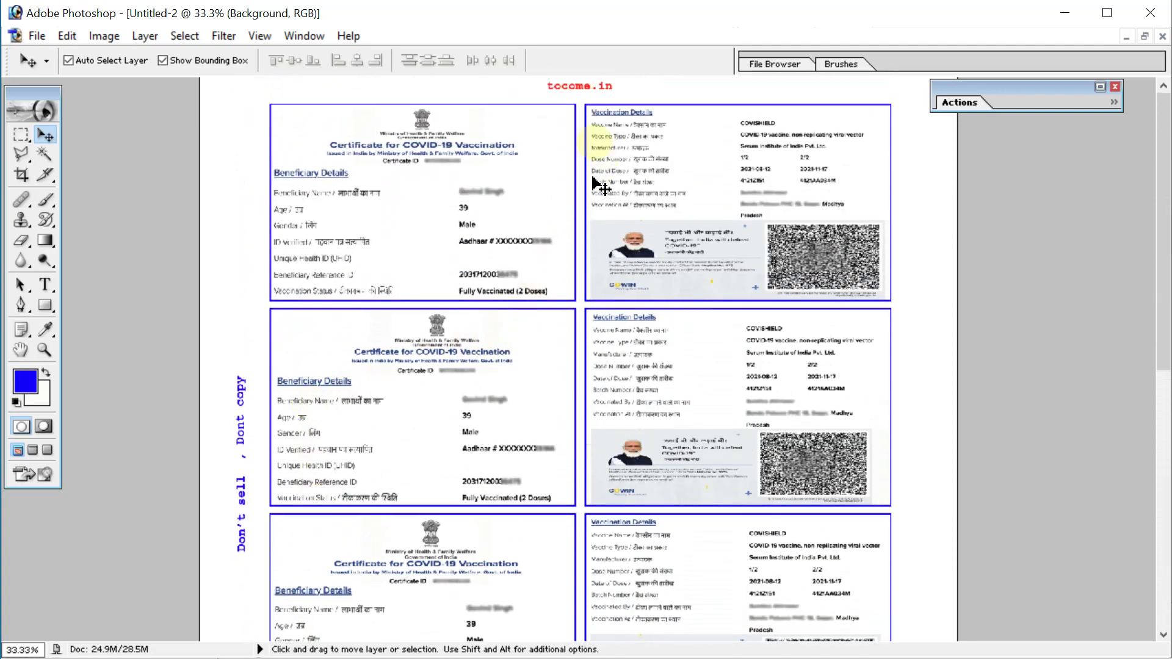
{"action": "scroll", "coordinate": [629, 129], "scroll_direction": "down", "scroll_amount": 10}
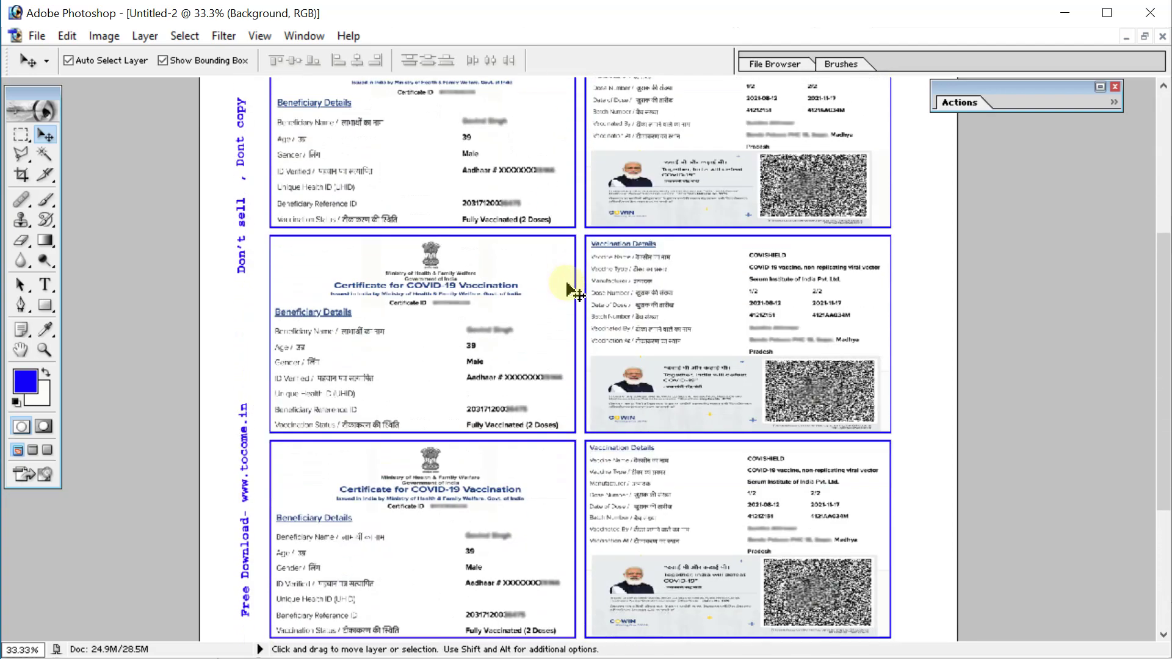
{"action": "scroll", "coordinate": [566, 293], "scroll_direction": "down", "scroll_amount": 5}
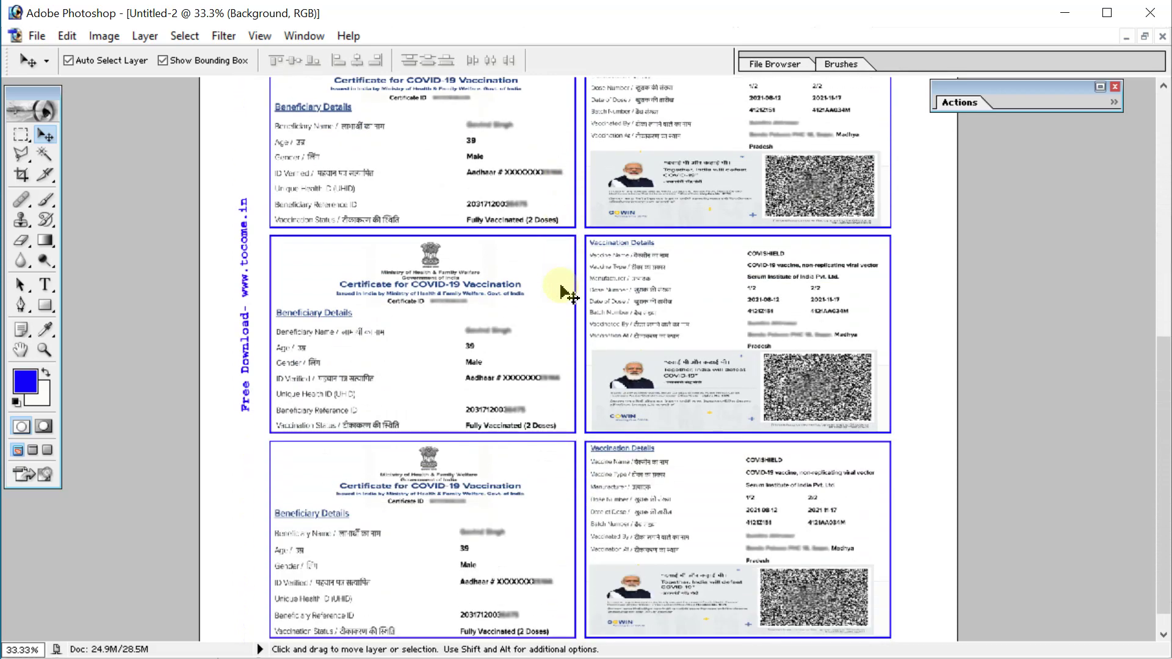
{"action": "key", "text": "ctrl+minus"}
{"action": "key", "text": "ctrl+minus"}
{"action": "key", "text": "ctrl+minus"}
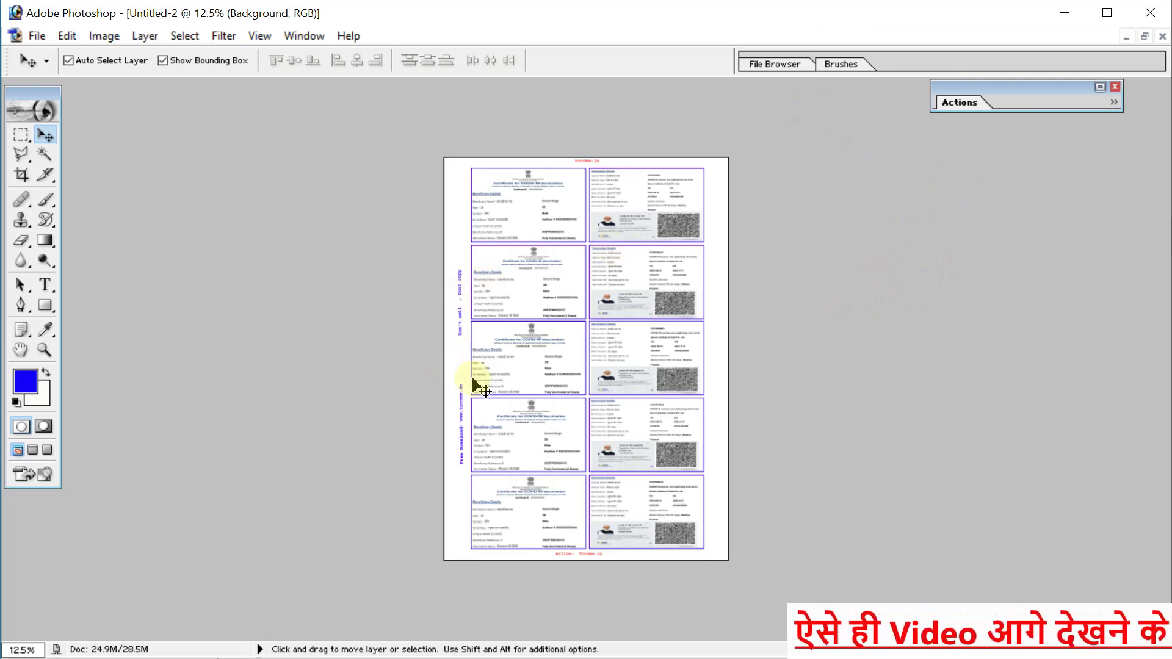
{"action": "key", "text": "ctrl+plus"}
{"action": "key", "text": "ctrl+plus"}
{"action": "key", "text": "ctrl+plus"}
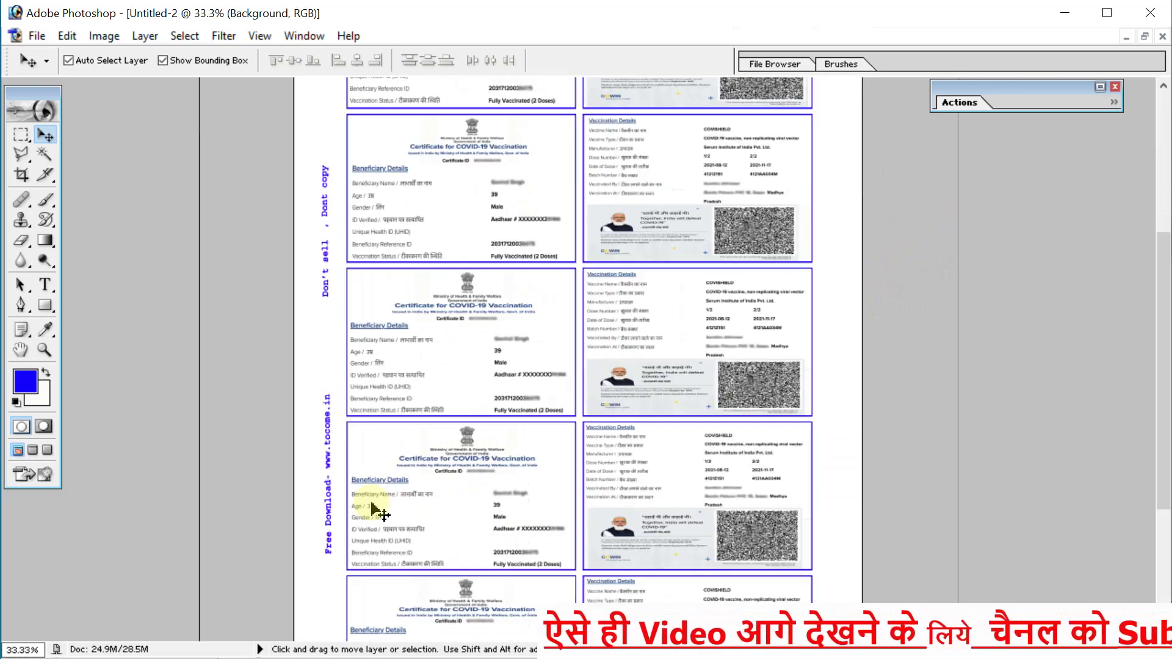
{"action": "scroll", "coordinate": [342, 508], "scroll_direction": "down", "scroll_amount": 3}
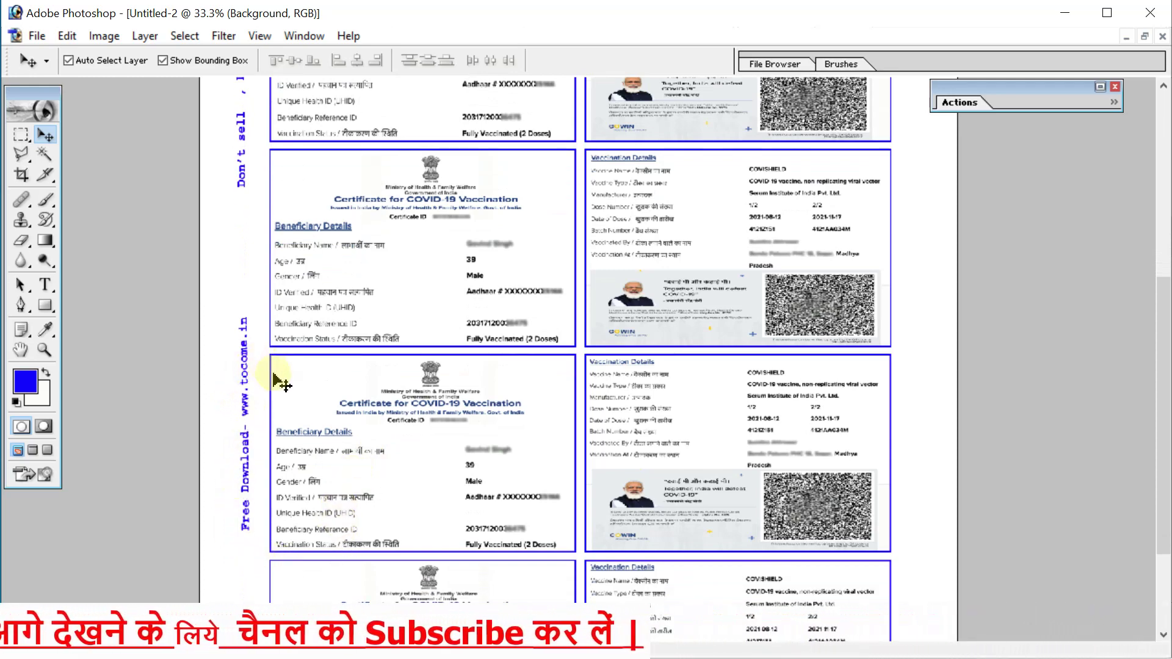
{"action": "key", "text": "ctrl+minus"}
{"action": "key", "text": "ctrl+minus"}
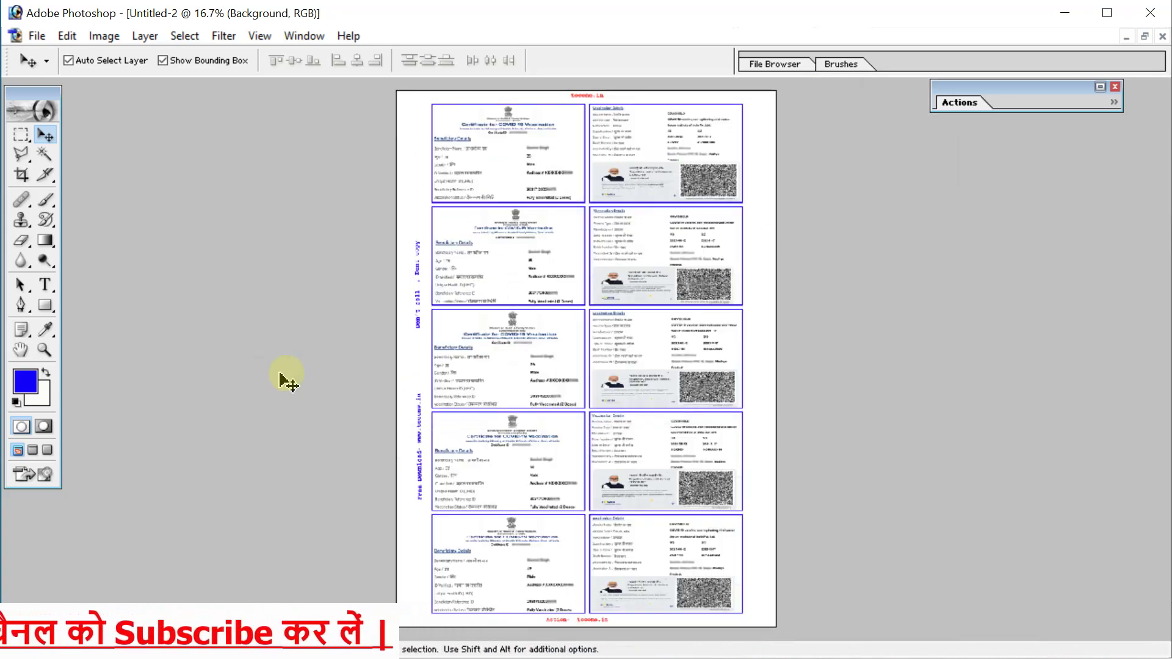